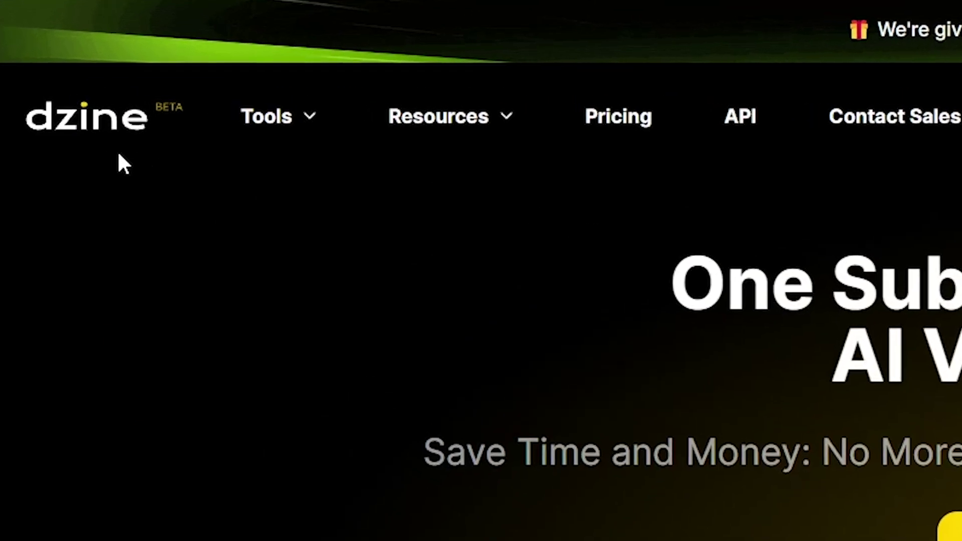
scroll(584, 282, down, 5)
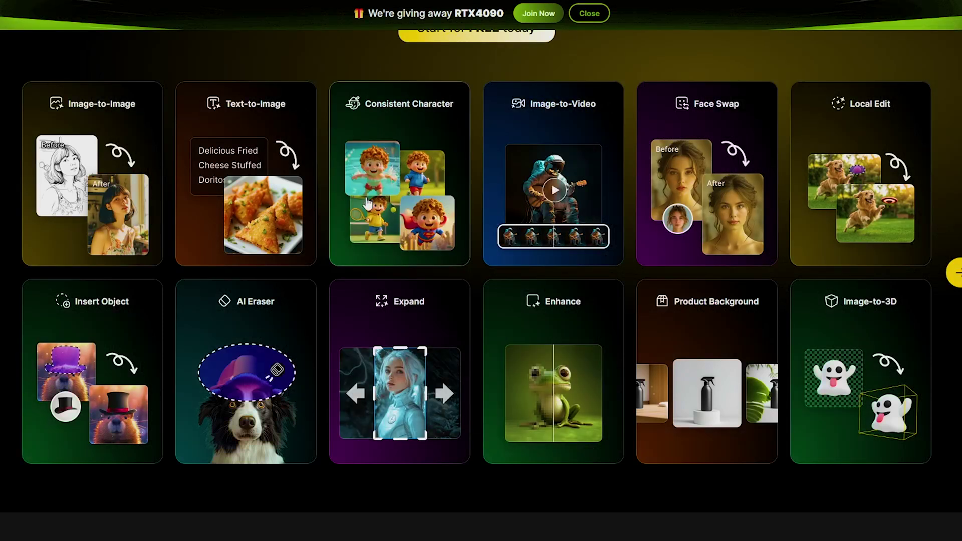
scroll(366, 200, down, 10)
scroll(365, 203, up, 1)
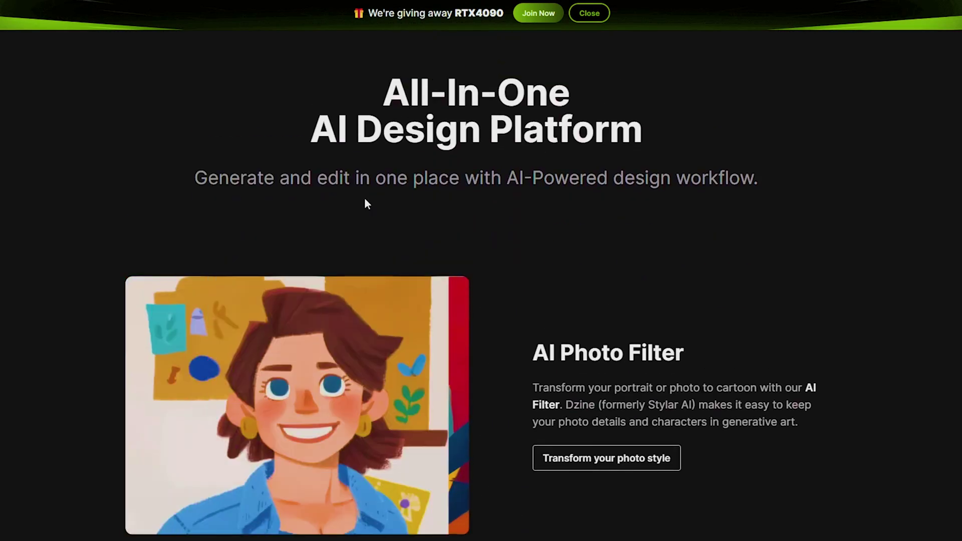
drag(383, 93, 668, 133)
click(670, 134)
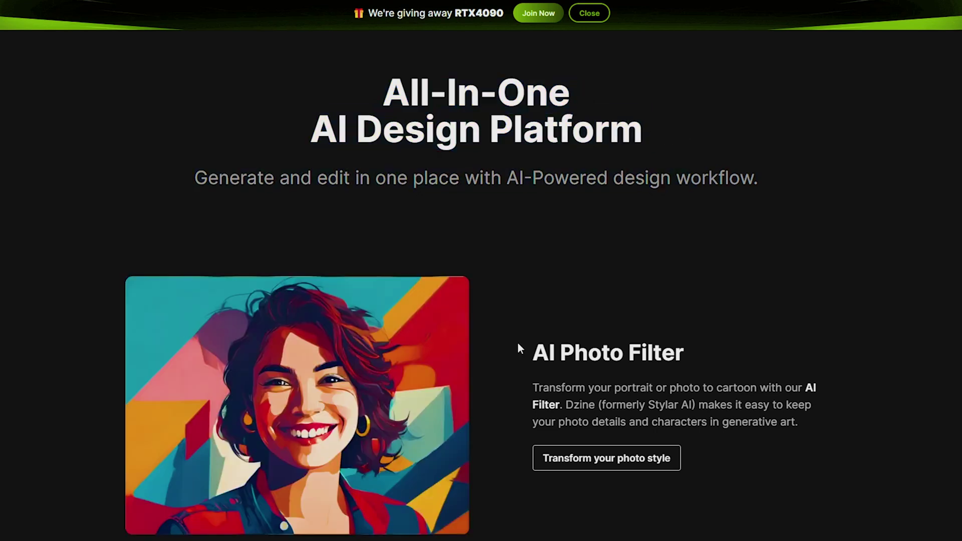
drag(519, 347, 697, 349)
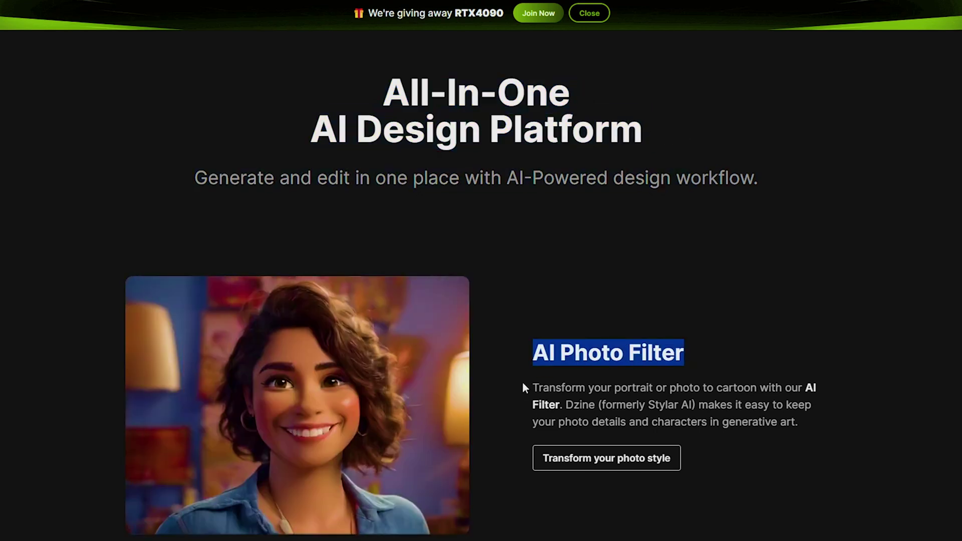
drag(524, 384, 561, 402)
click(808, 338)
scroll(808, 339, down, 8)
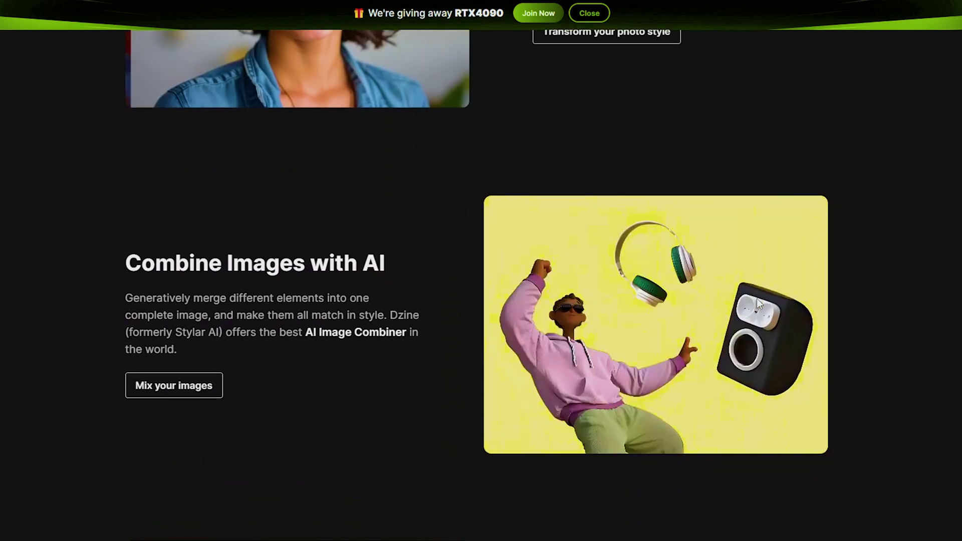
drag(126, 263, 396, 264)
click(215, 300)
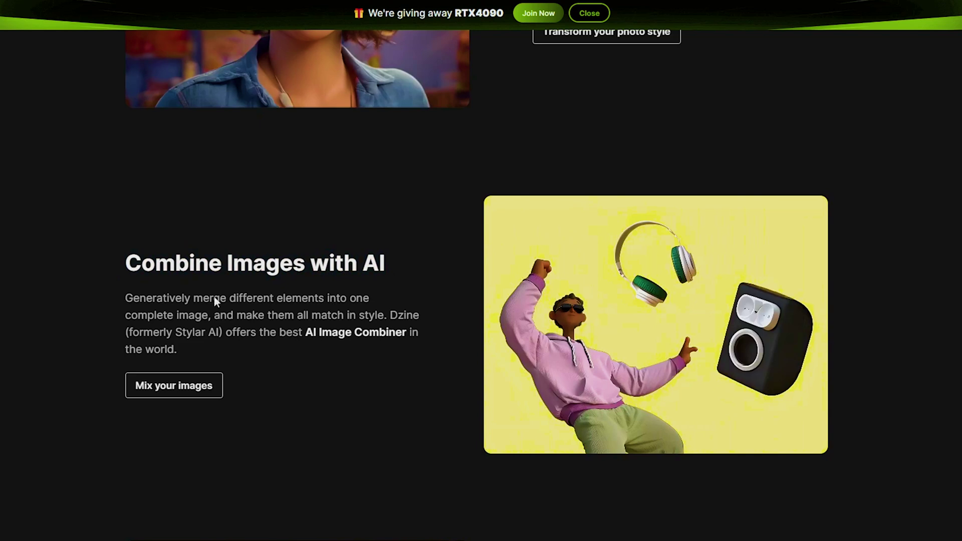
drag(125, 298, 224, 315)
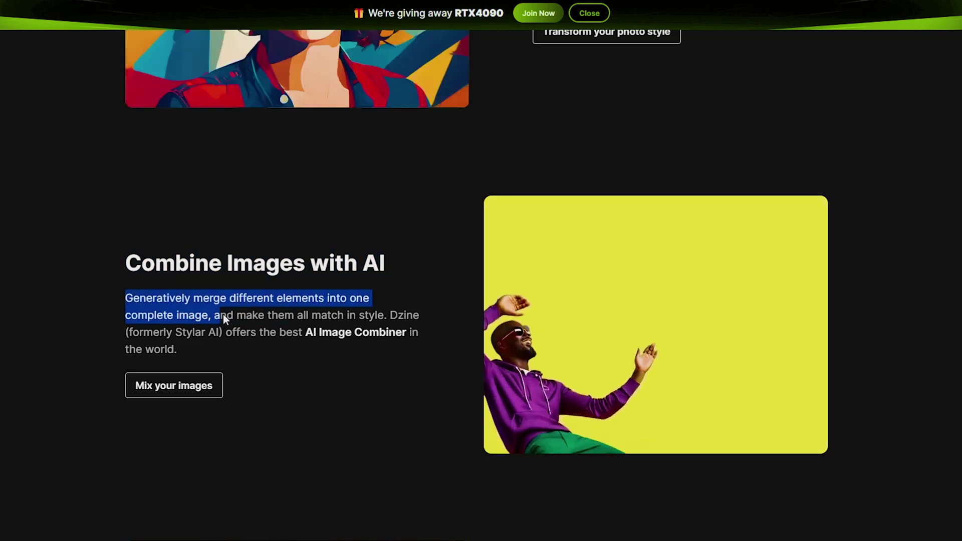
click(439, 274)
scroll(585, 191, up, 20)
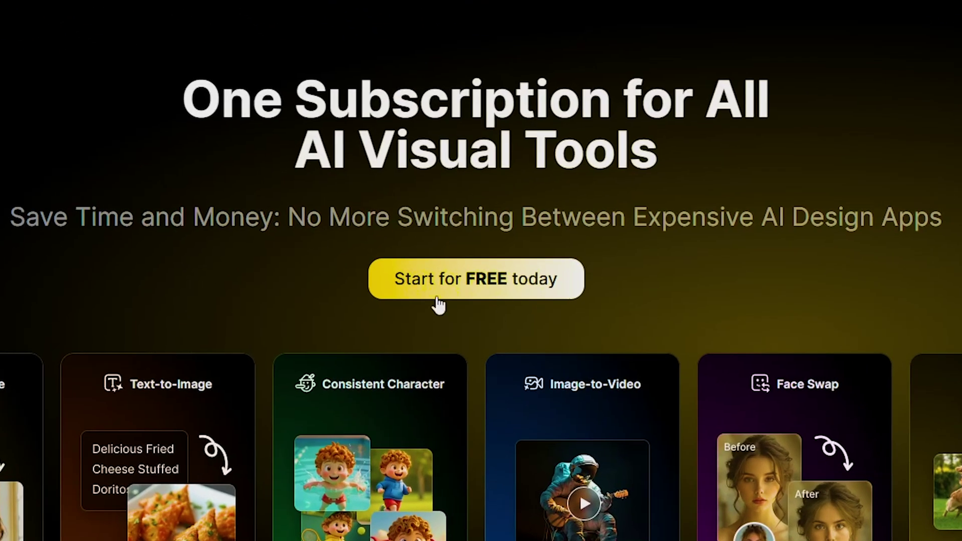
Sign up for a free Dzine account using a Google account.
click(498, 298)
click(477, 257)
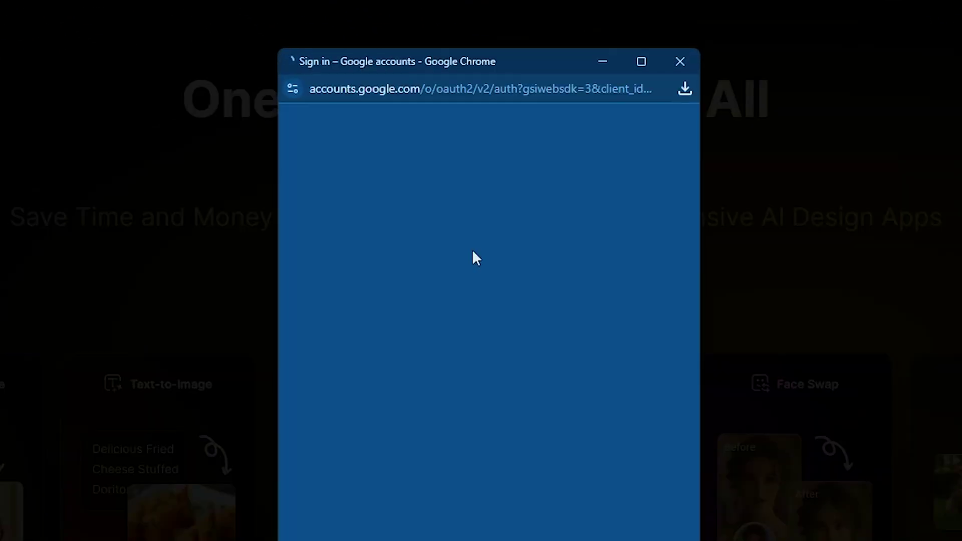
click(507, 308)
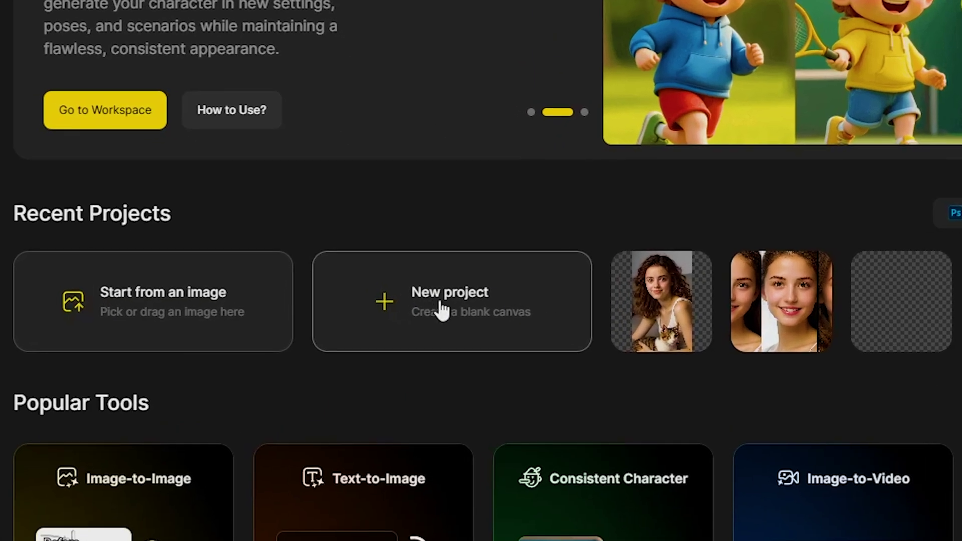
Create a blank new project and open the Character Sheet generator under Character.
click(427, 330)
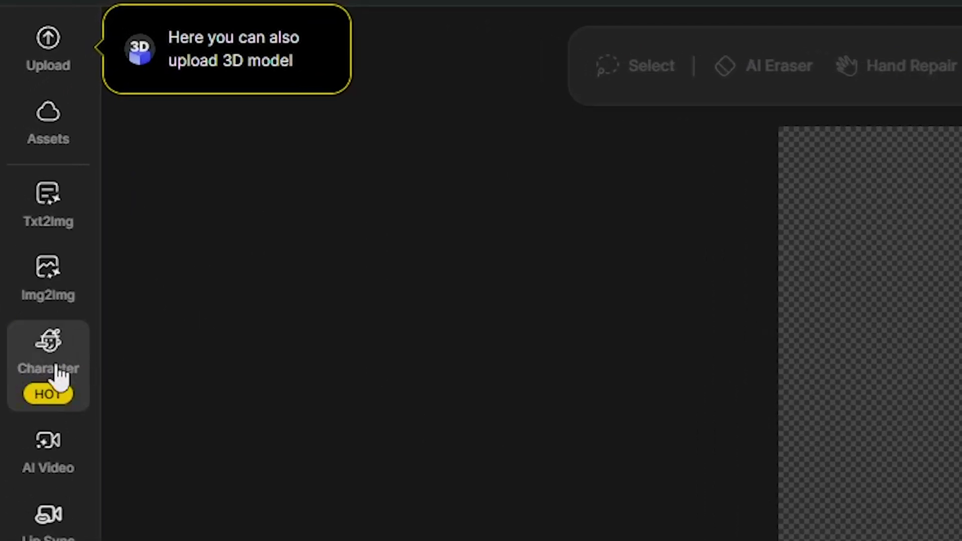
click(43, 369)
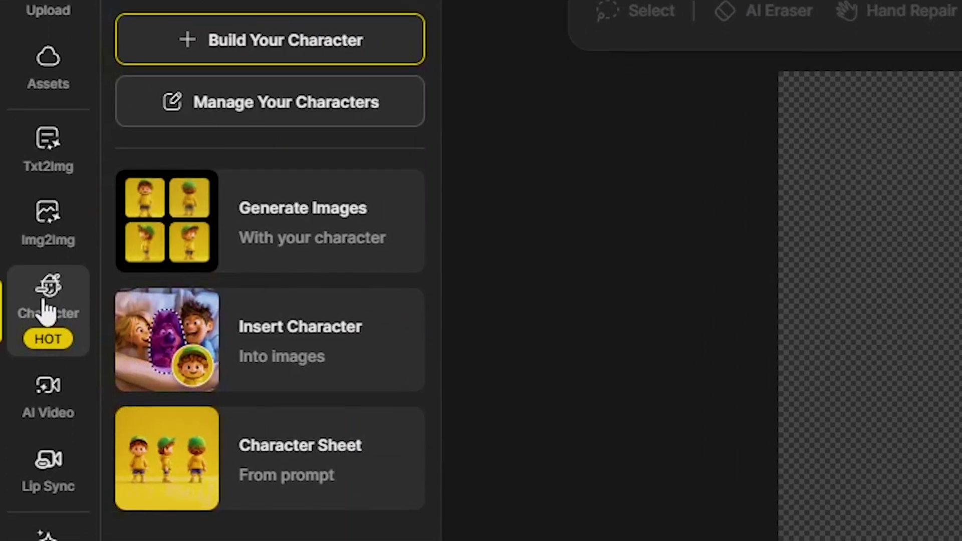
click(233, 492)
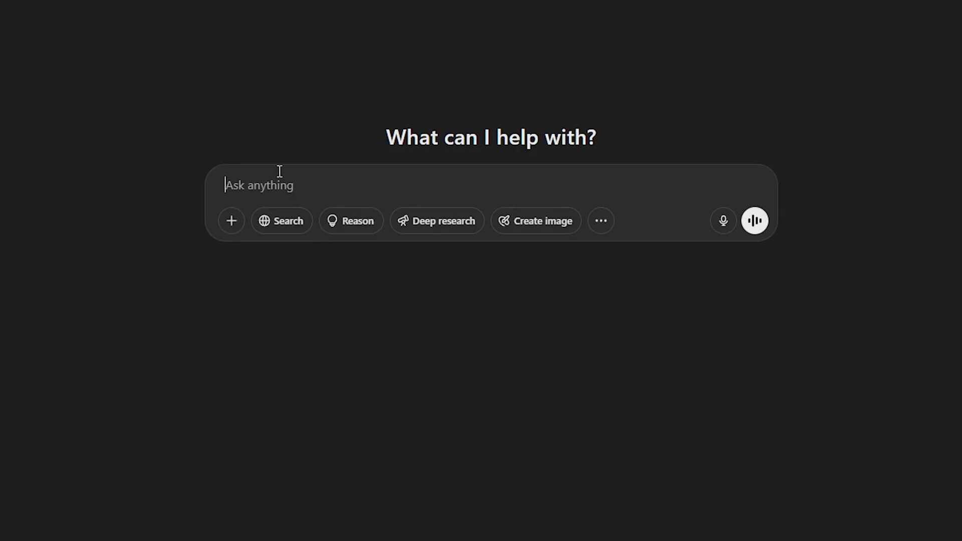
Paste the portrait-prompt request into ChatGPT and select the returned 4K photorealistic girl prompt.
text(WRITE A PROMPT TO CREATE A GIRL,young beautiful girl,natural beauty,soft glowing skin,sweet,innocent smile,4K ultra photorealistic)
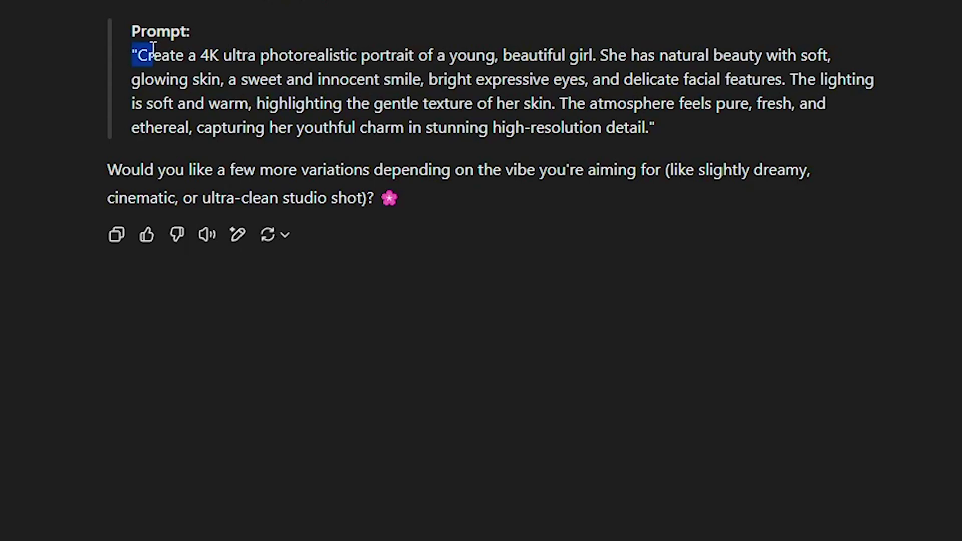
drag(153, 47, 649, 122)
click(128, 59)
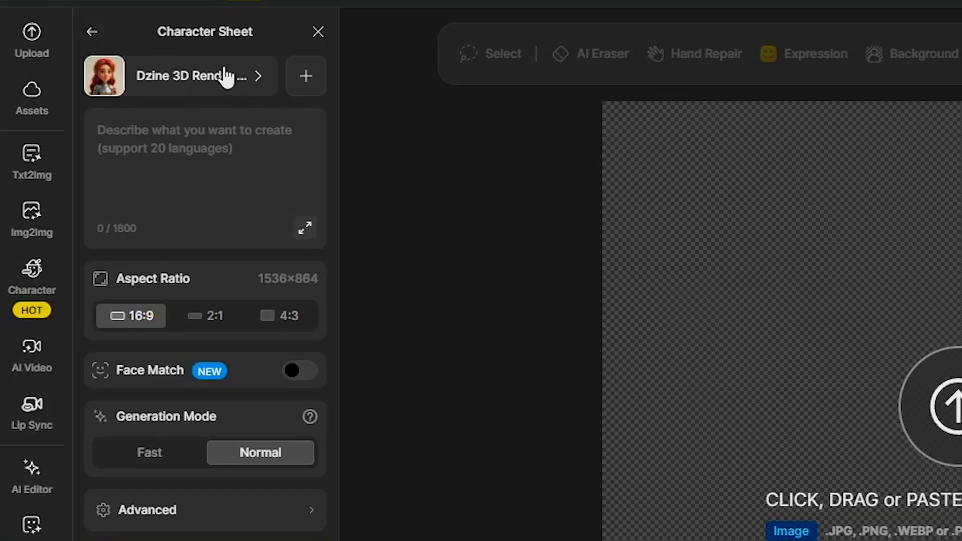
Paste the ChatGPT portrait prompt into the Character Sheet description and open the style catalogue.
click(190, 146)
key(ctrl+v)
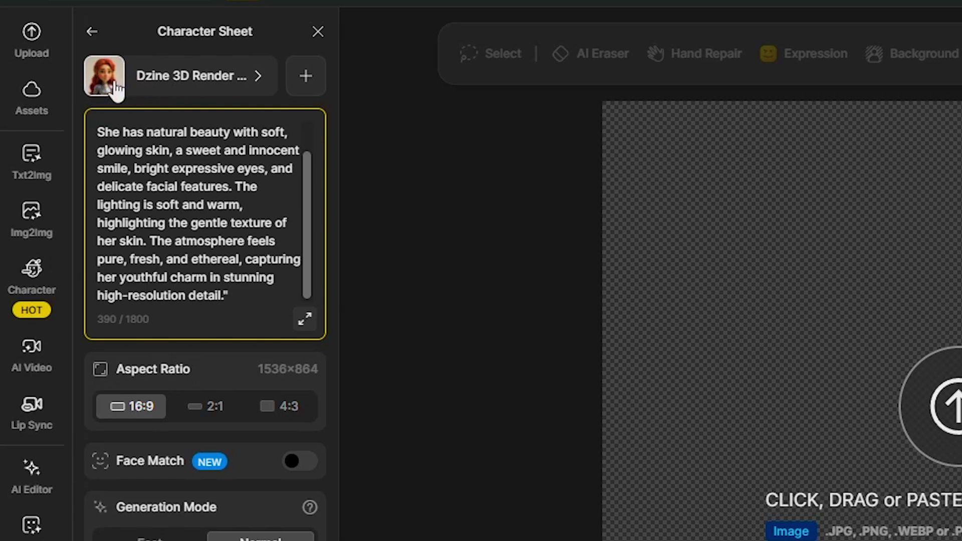
click(178, 71)
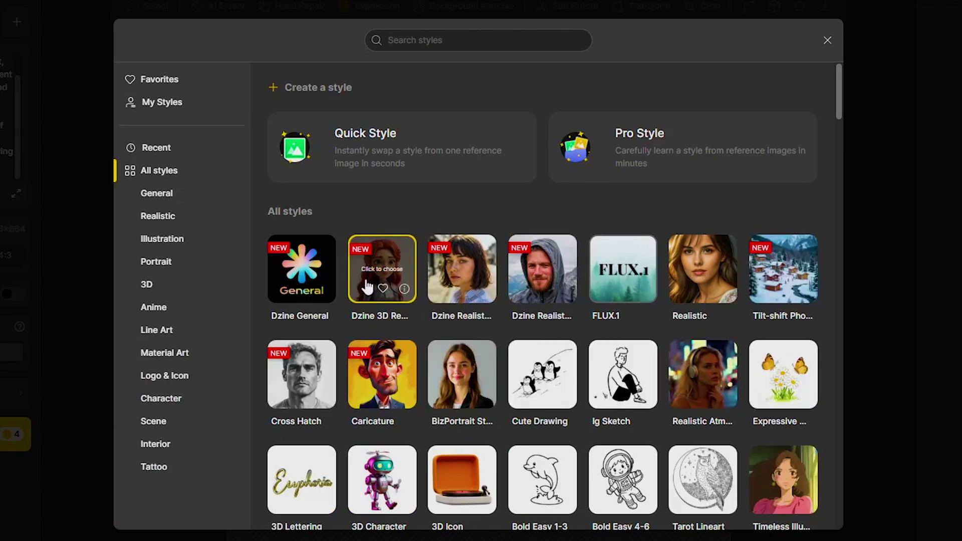
Preview Dzine 3D Render v2, Timeless Illustrated, Cross Hatch and Realistic styles, then apply Realistic.
click(396, 286)
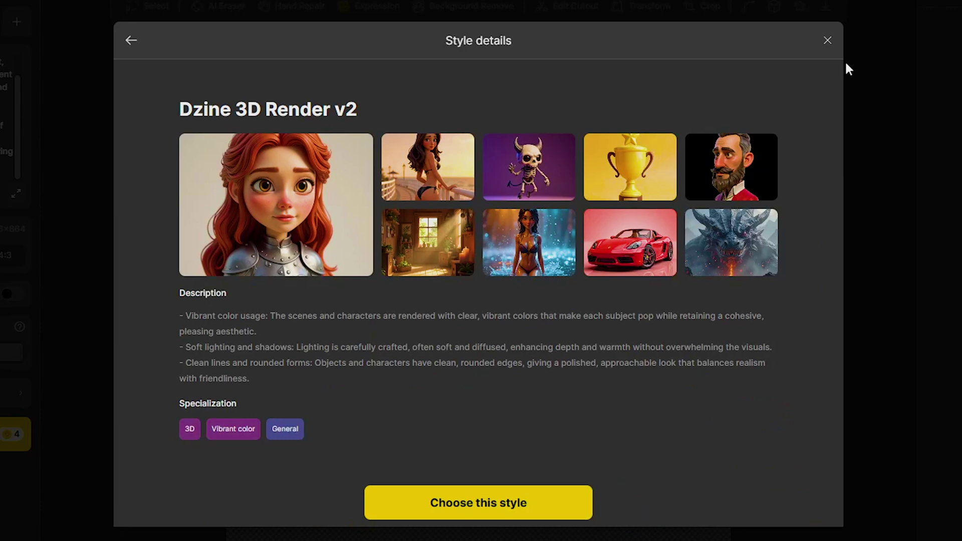
click(828, 41)
scroll(807, 429, down, 2)
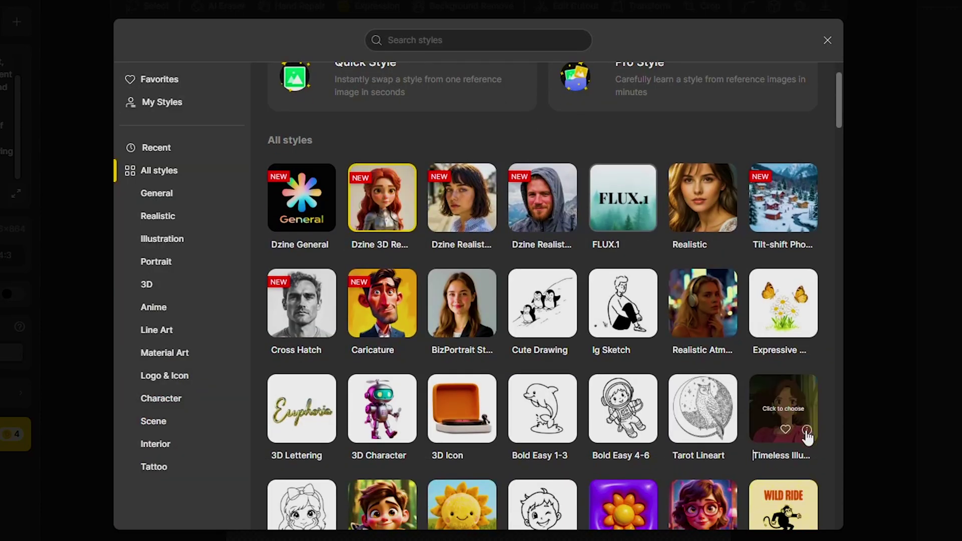
click(807, 431)
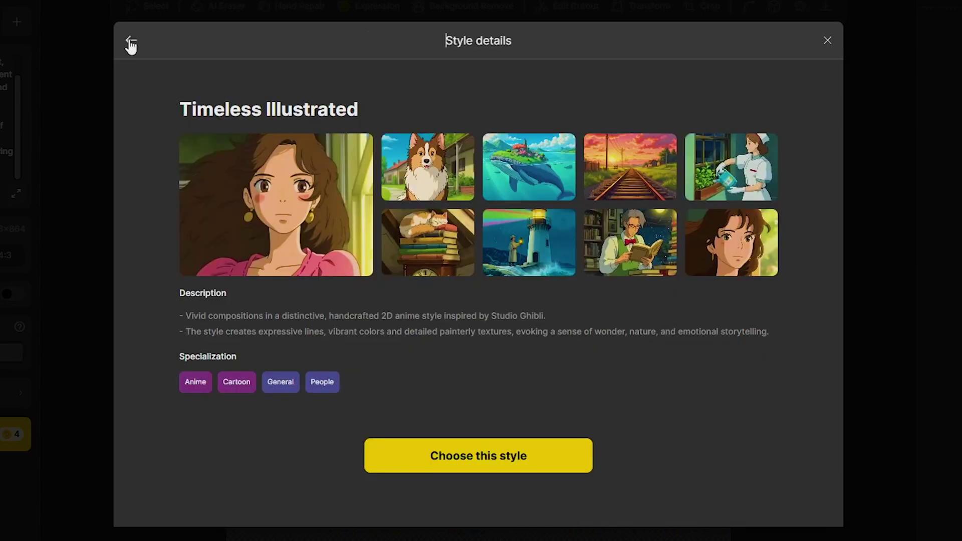
click(131, 41)
click(324, 324)
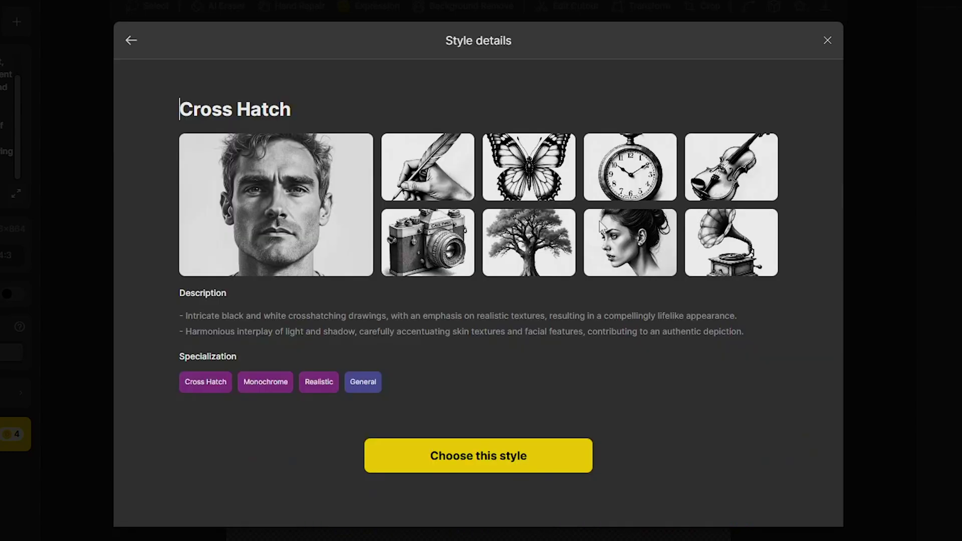
key(Escape)
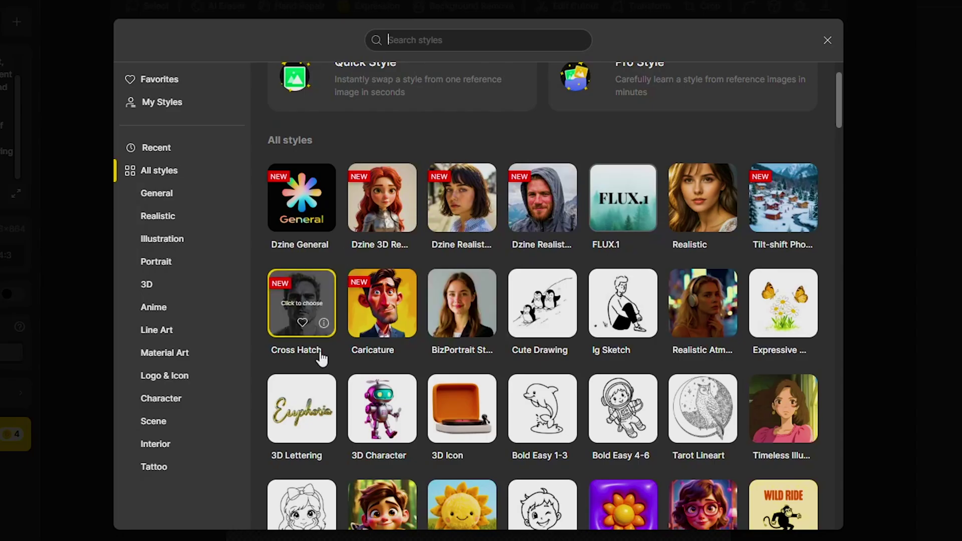
click(729, 210)
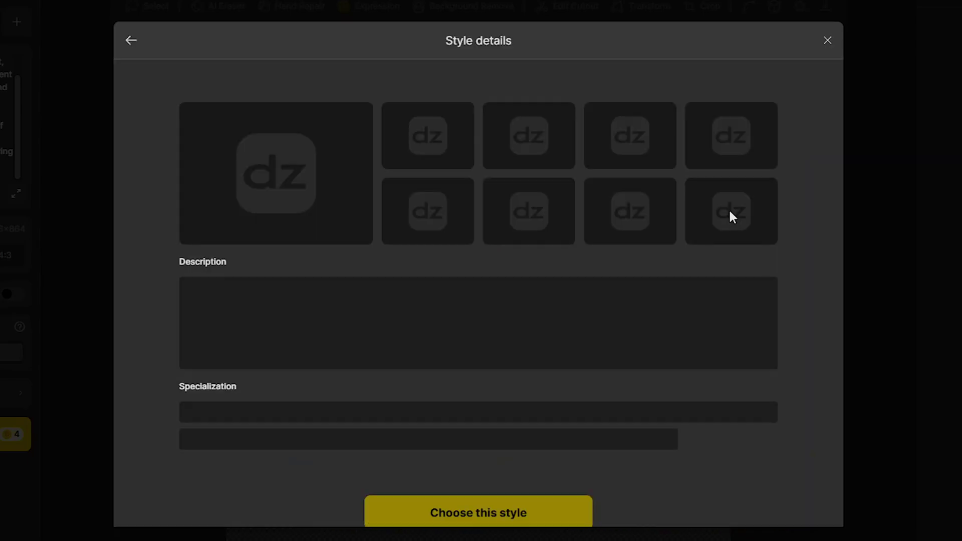
key(Escape)
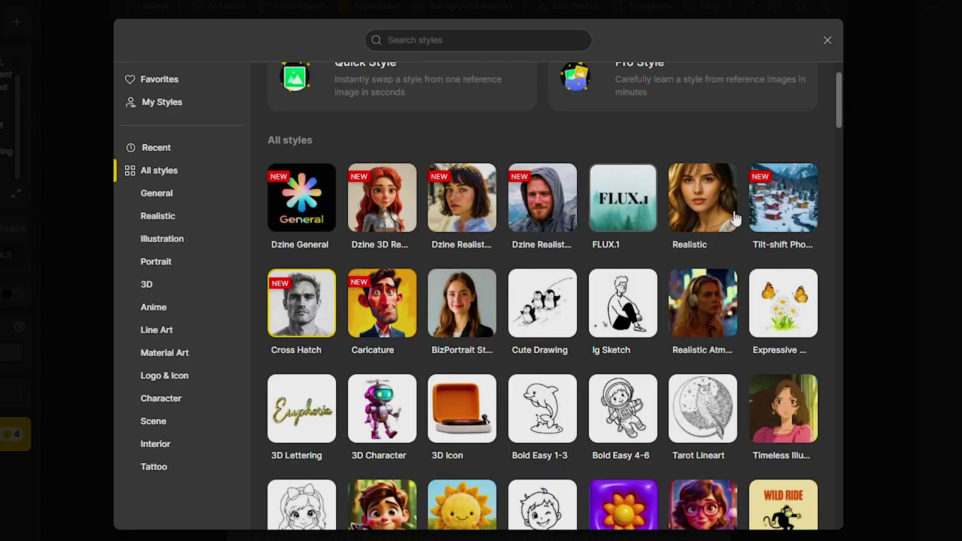
click(697, 200)
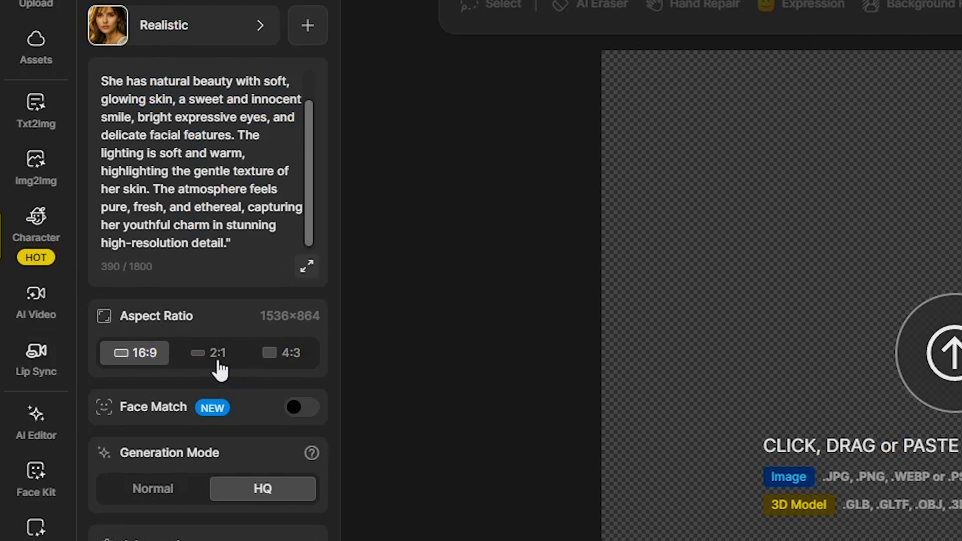
Keep the 16:9 aspect ratio and switch Face Match off.
click(293, 358)
click(159, 353)
click(296, 410)
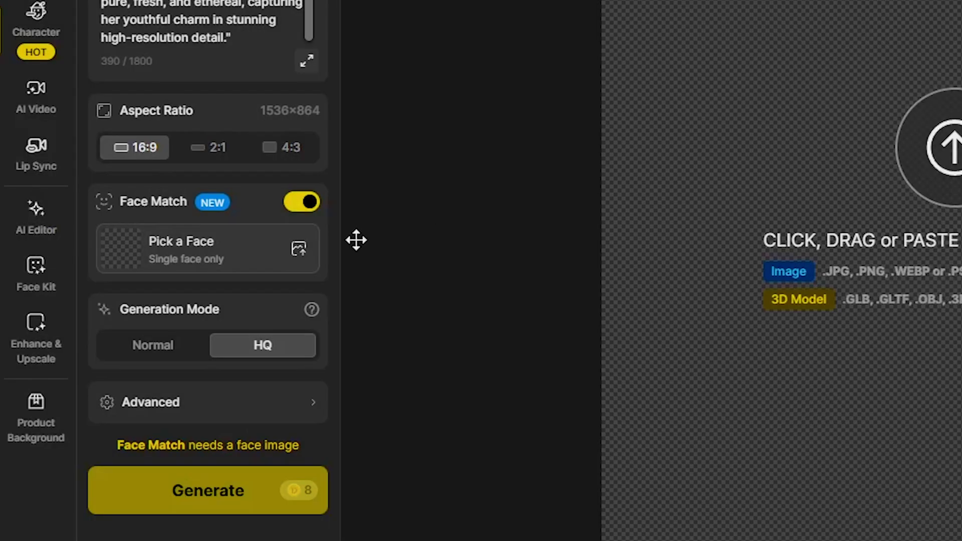
click(307, 202)
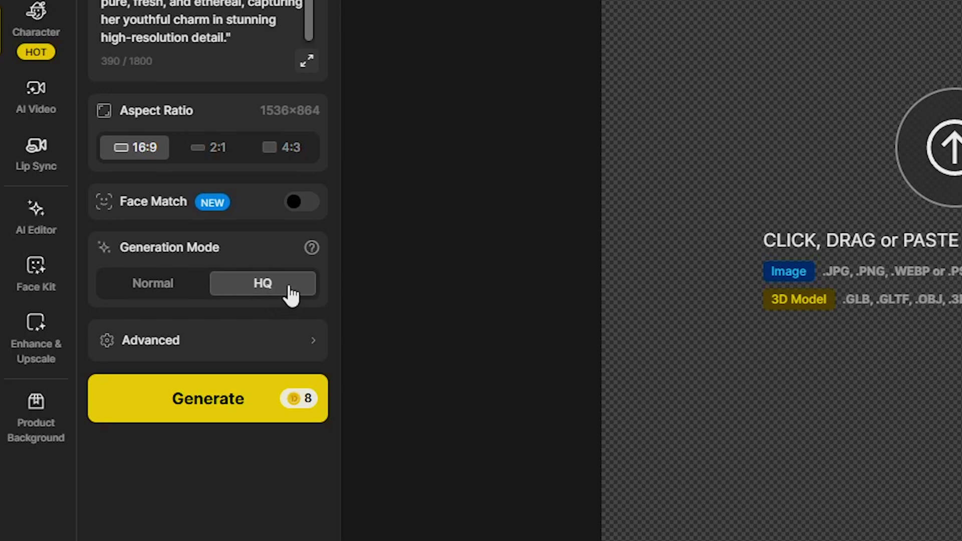
Keep HQ generation mode and generate the character portraits.
click(170, 291)
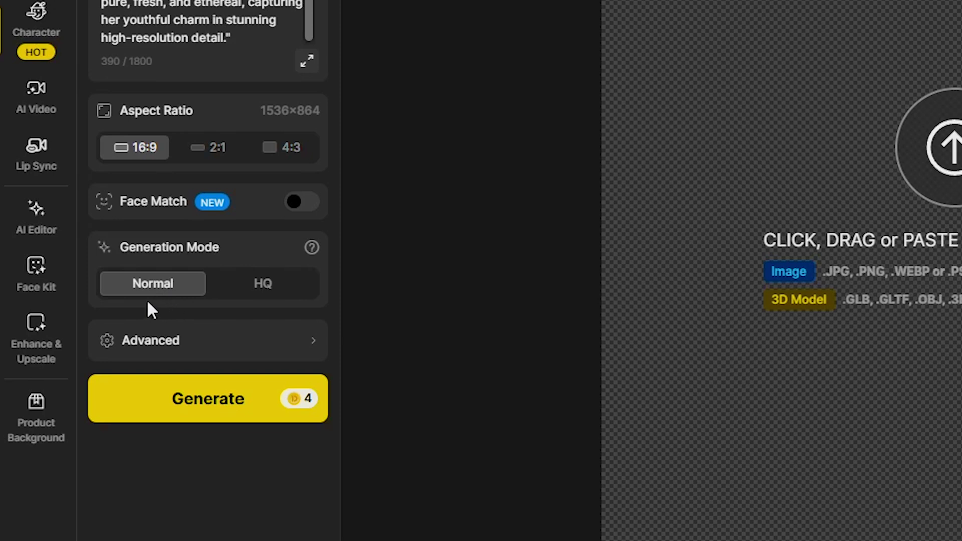
click(279, 300)
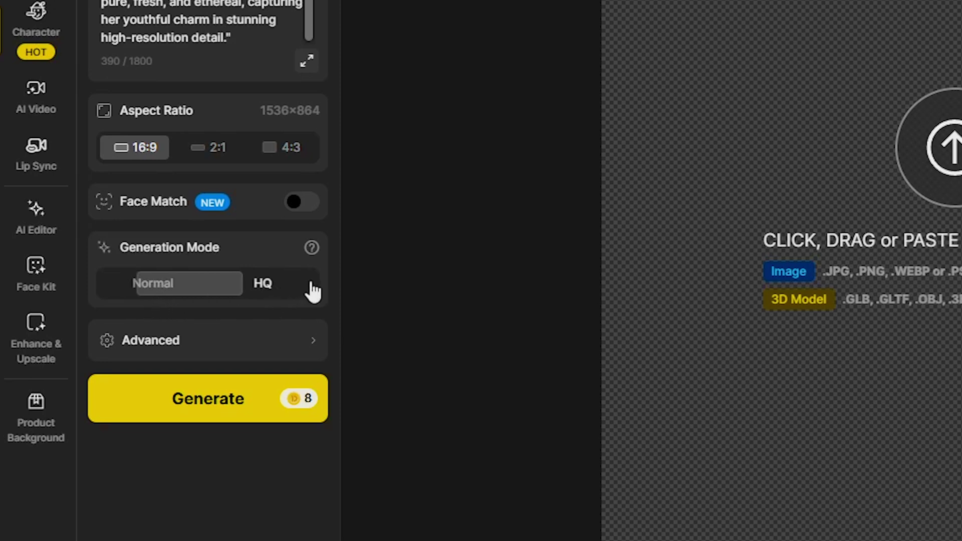
click(256, 412)
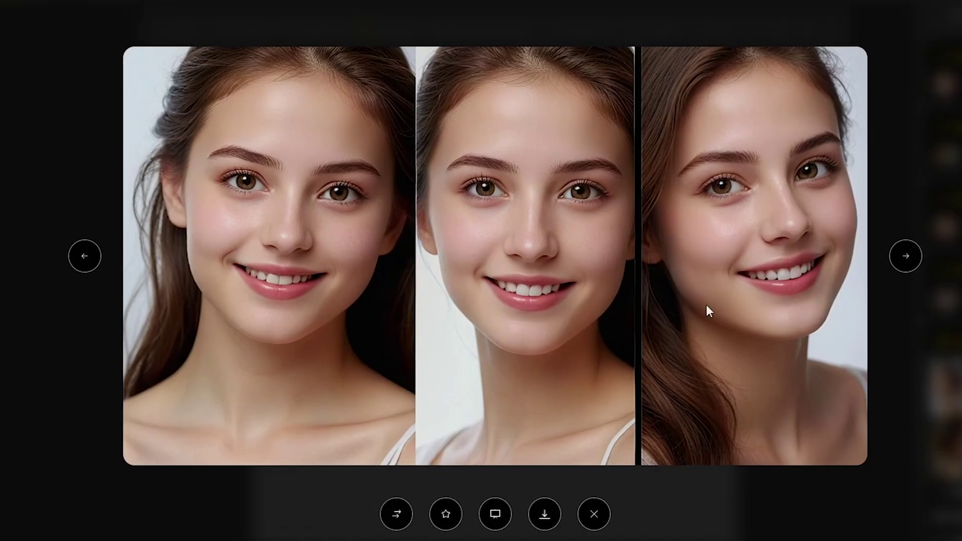
Browse the generated portrait results and download the two-portrait image.
click(89, 256)
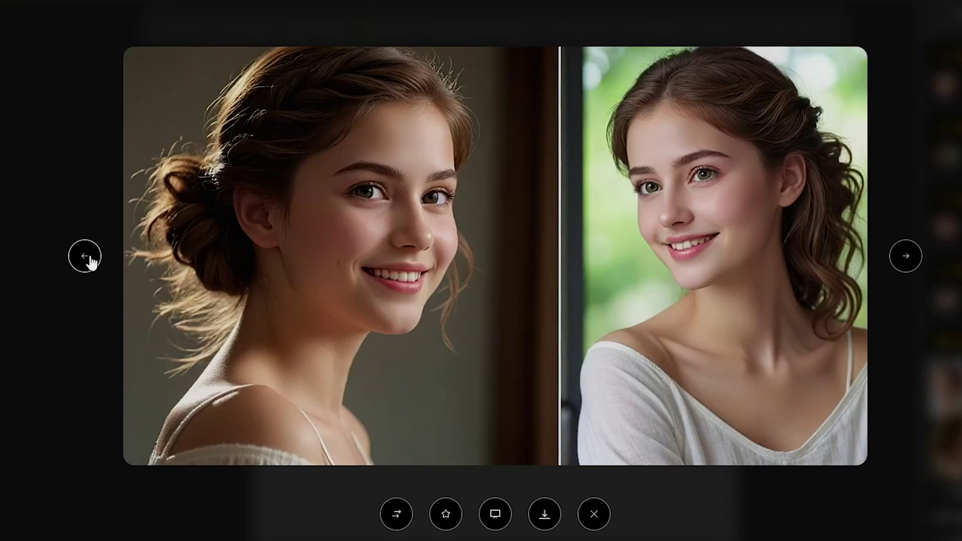
click(90, 258)
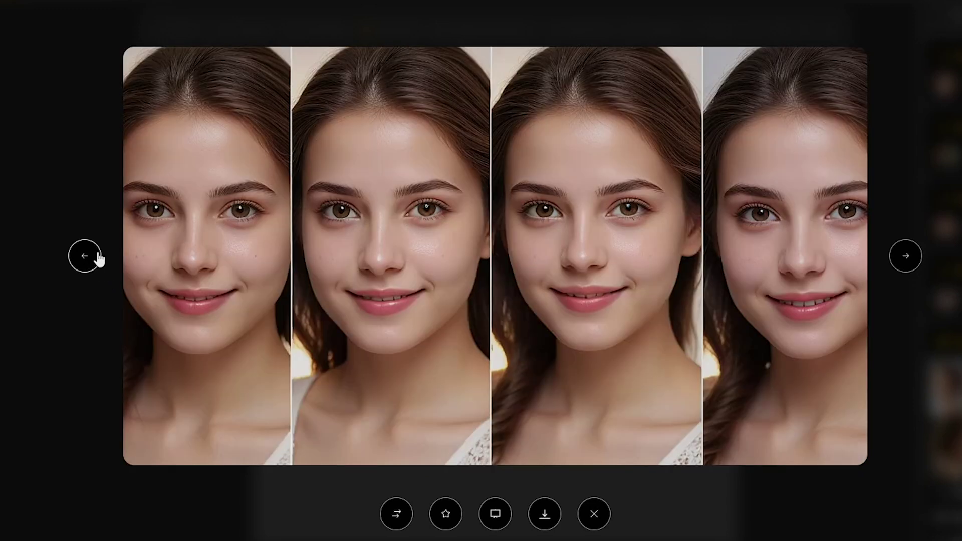
click(99, 258)
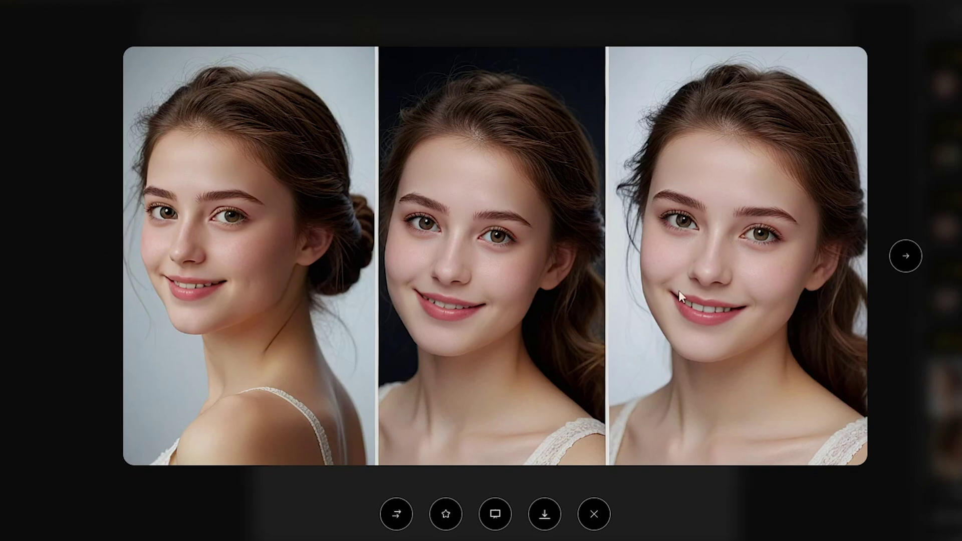
click(907, 257)
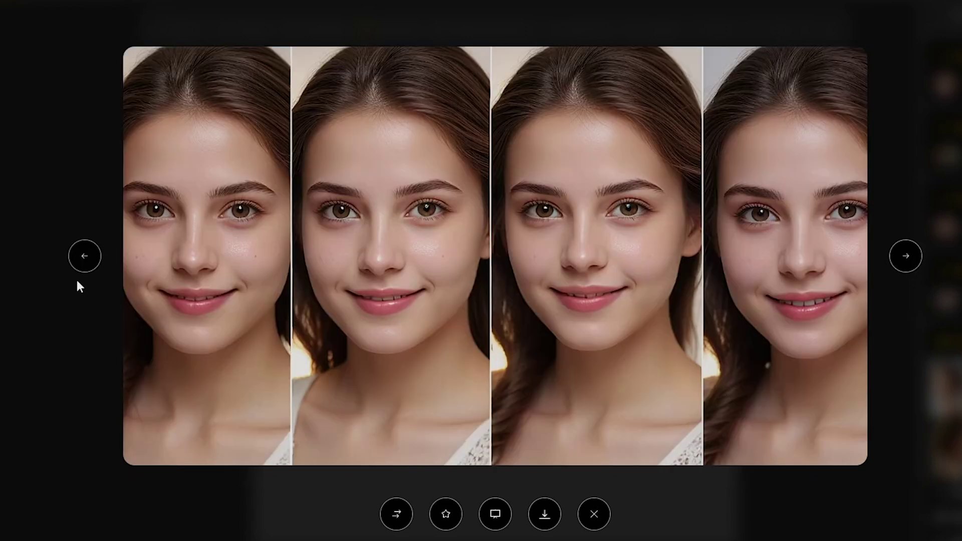
click(85, 256)
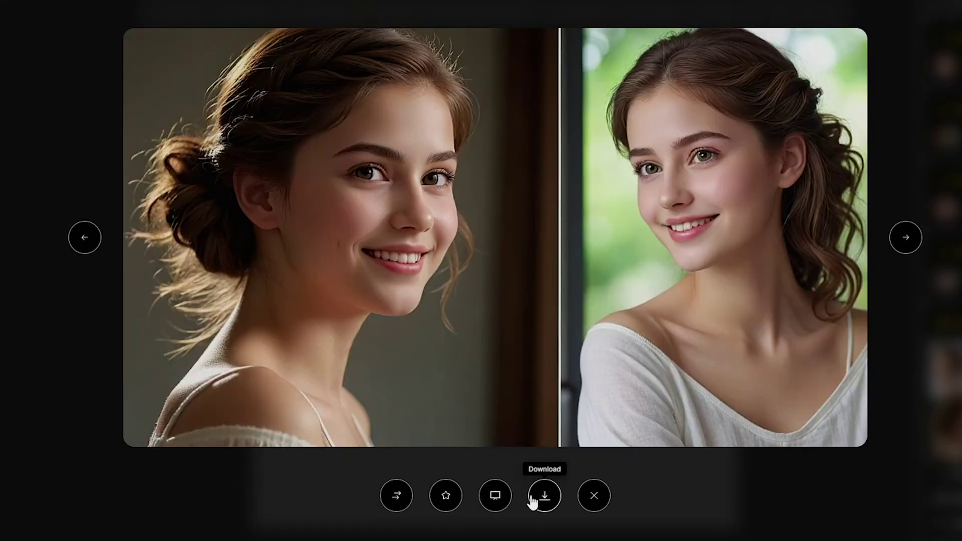
click(544, 514)
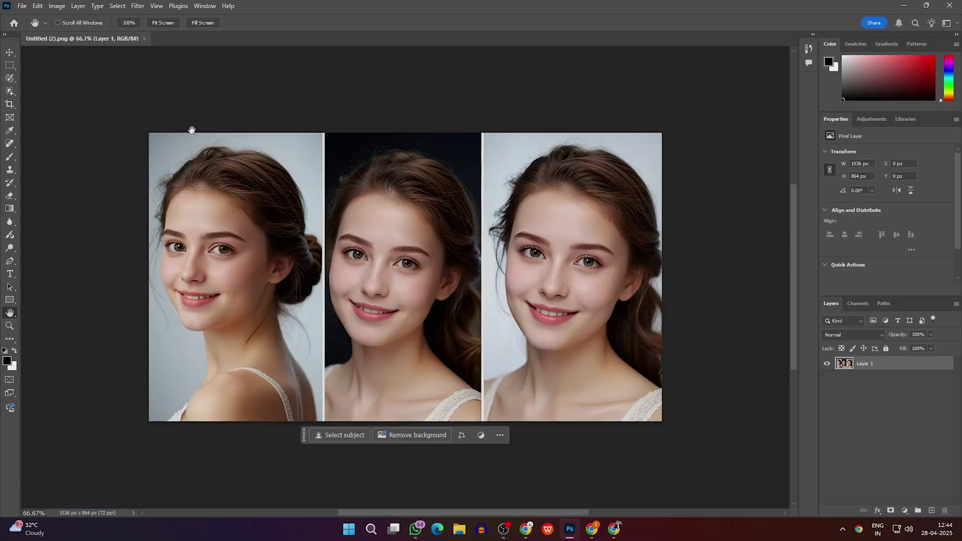
Crop the three-portrait image down to single portraits in Photoshop.
click(9, 104)
drag(662, 277, 494, 287)
key(Return)
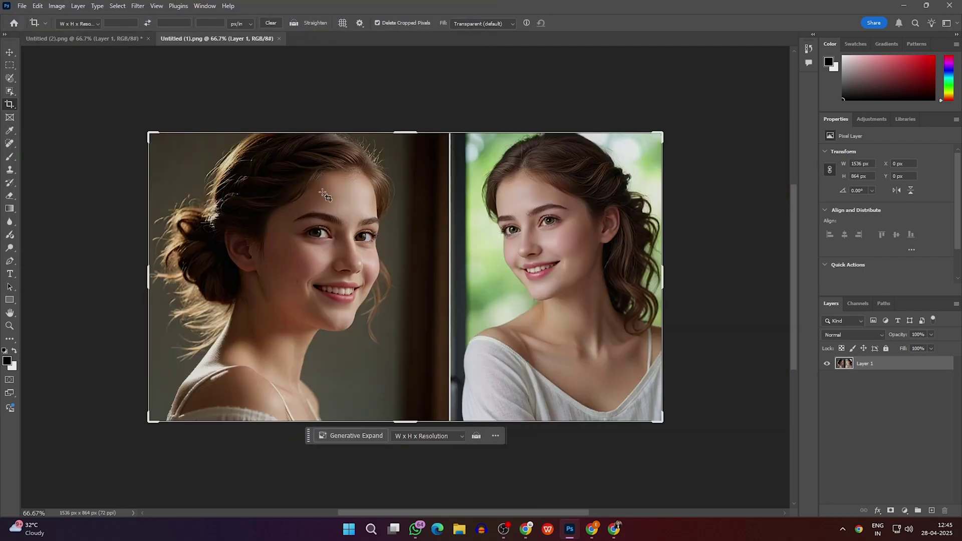
drag(148, 277, 299, 275)
key(Return)
key(ctrl+shift+s)
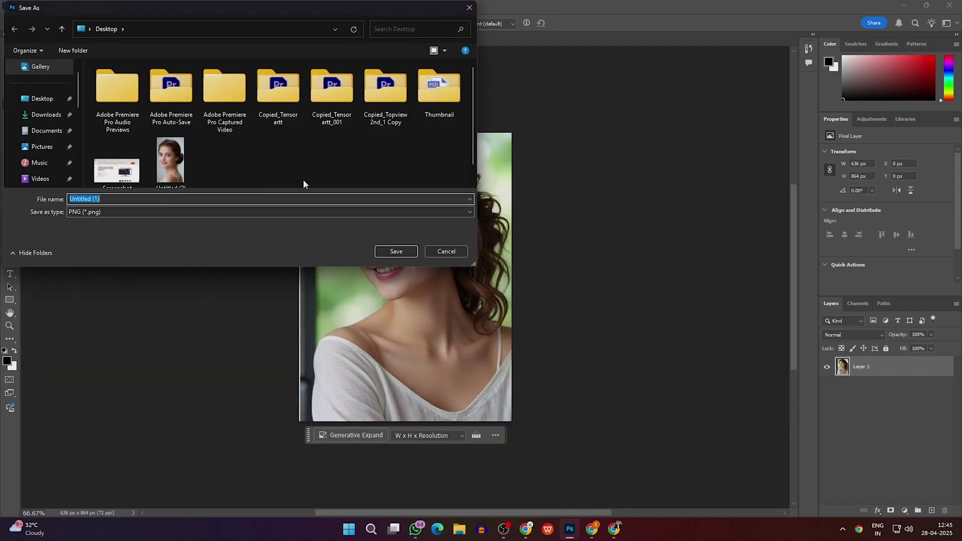
key(Escape)
key(ctrl+Tab)
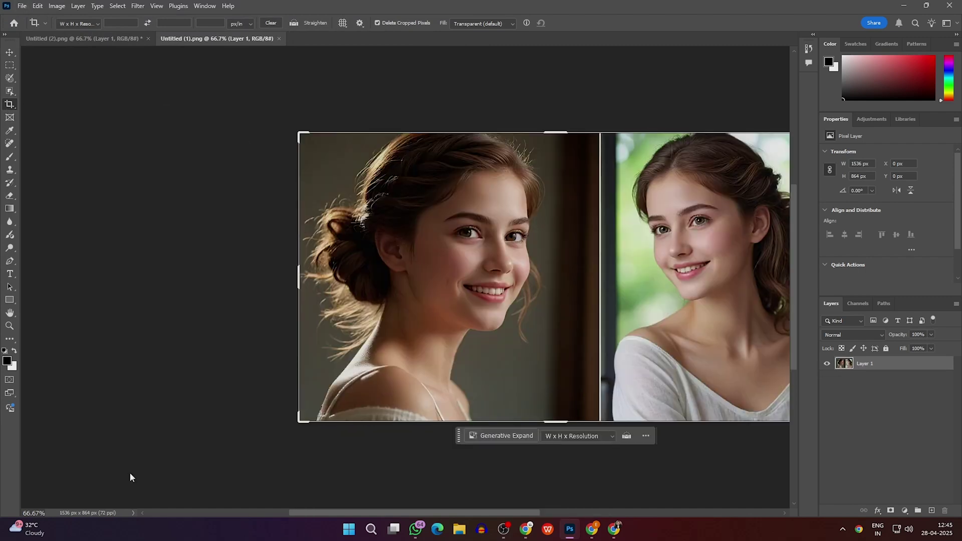
double_click(12, 315)
Crop the two-portrait image to its left portrait and save it.
key(c)
drag(644, 263, 537, 263)
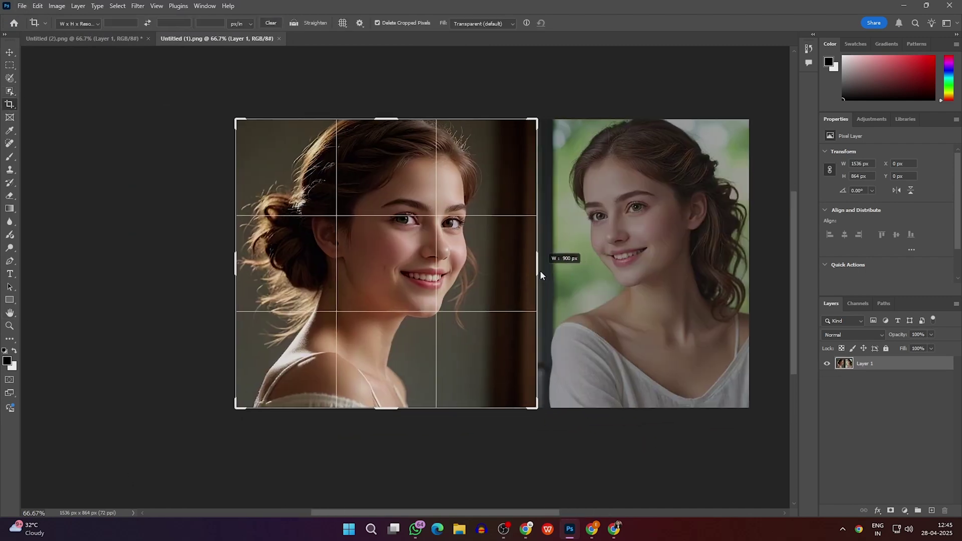
key(Return)
click(22, 6)
click(75, 172)
key(Escape)
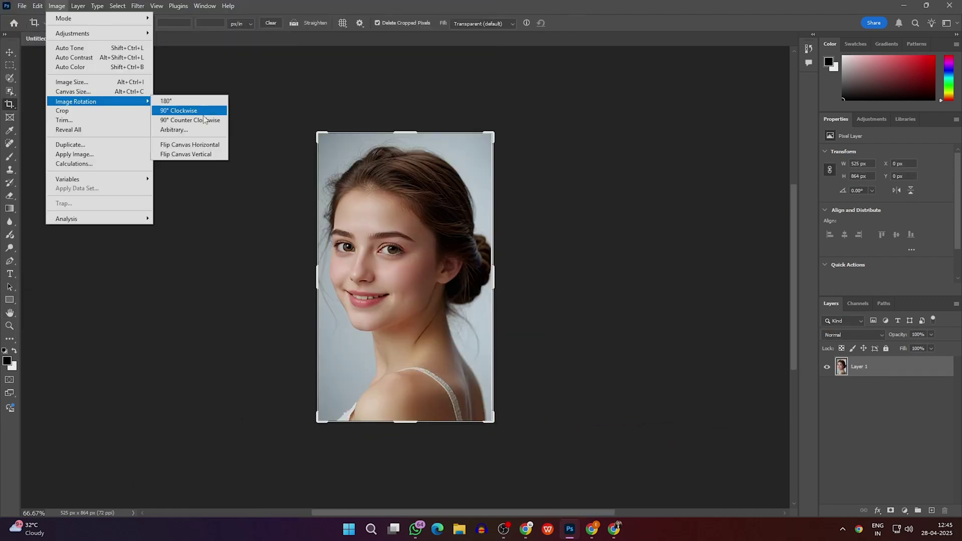
Flip the portrait canvas horizontally and save the mirrored portrait file.
click(200, 154)
key(ctrl+z)
click(56, 6)
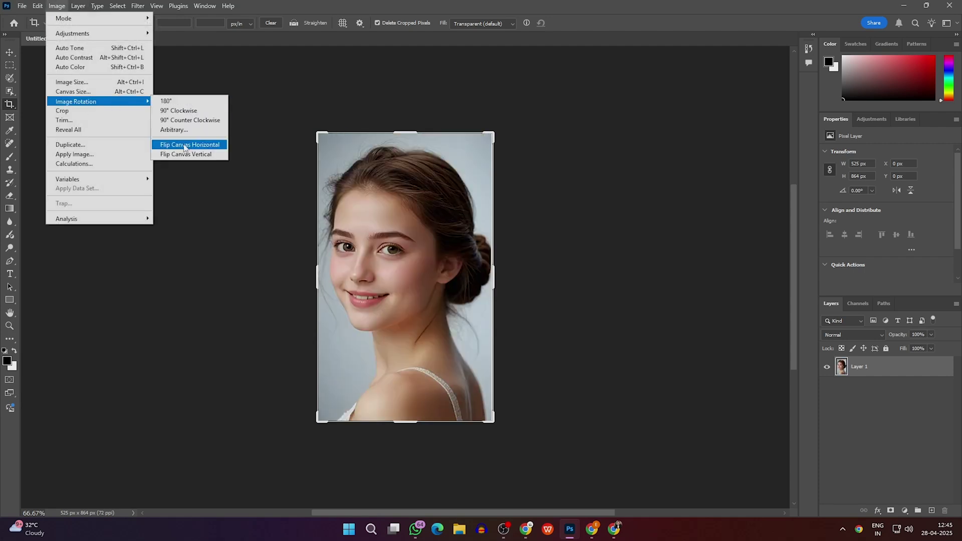
click(190, 154)
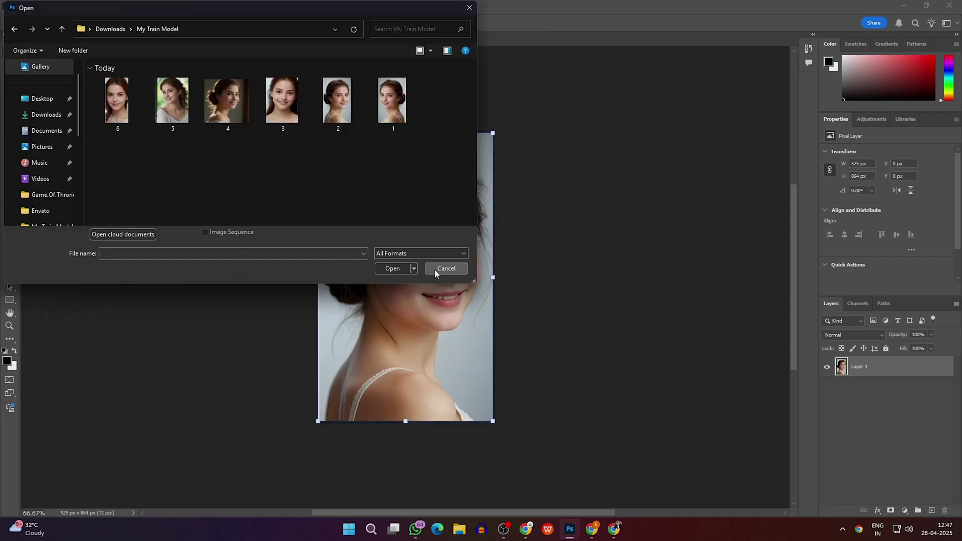
click(435, 269)
click(535, 526)
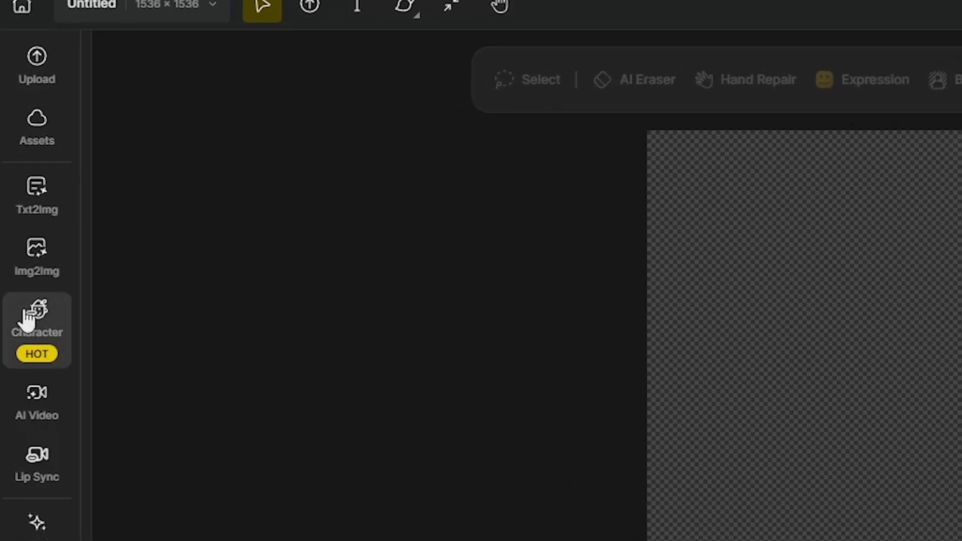
Choose Build Your Character from Dzine's Character tools.
click(28, 318)
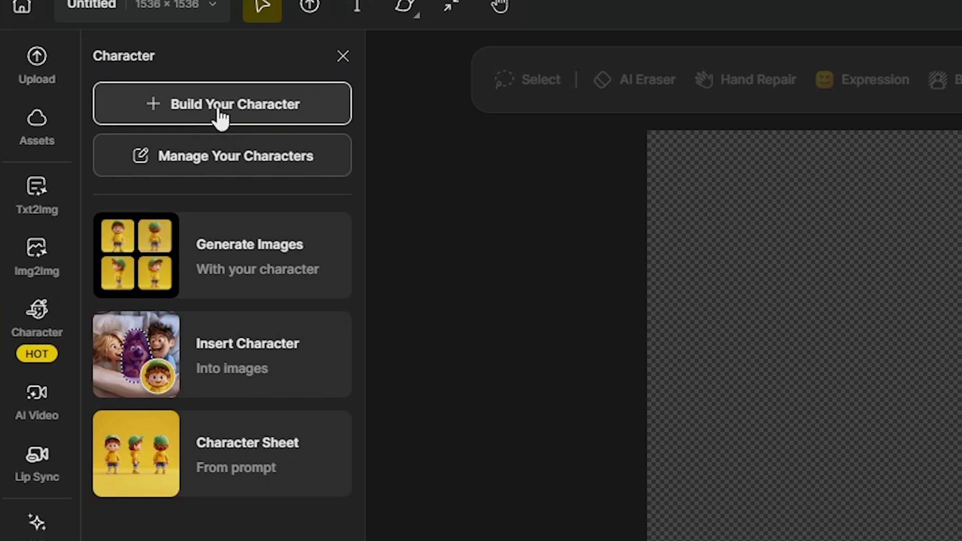
click(204, 107)
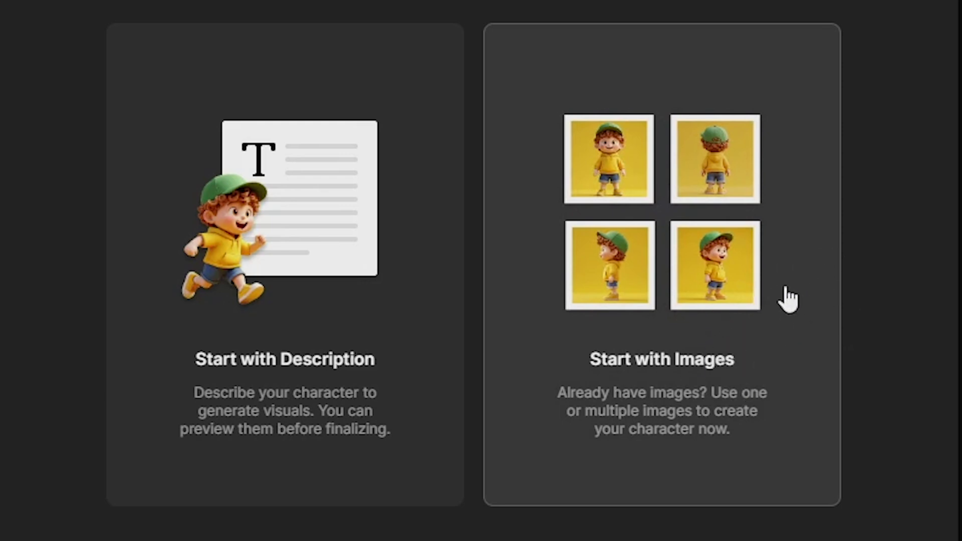
Start the character from images and enter the character name 'Nan'.
click(725, 253)
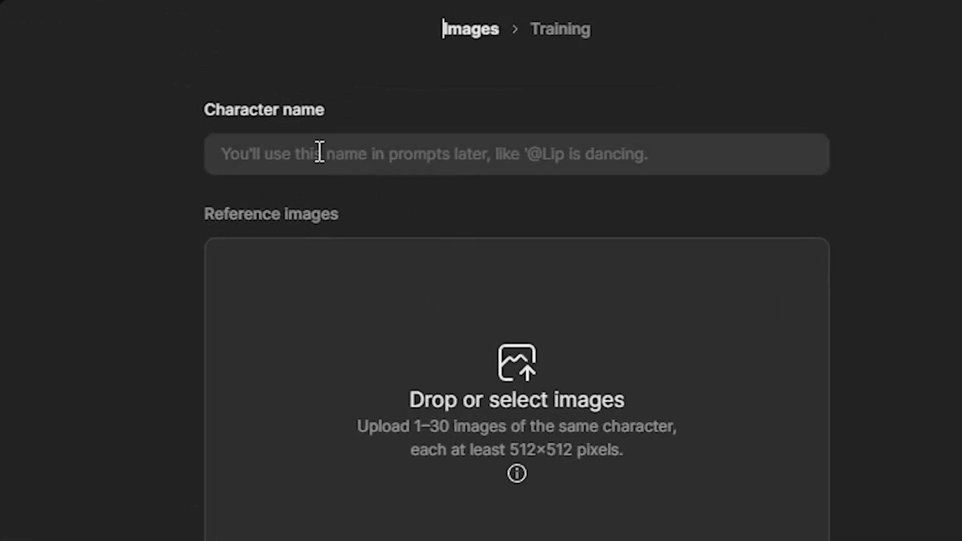
click(318, 152)
text(Nancy)
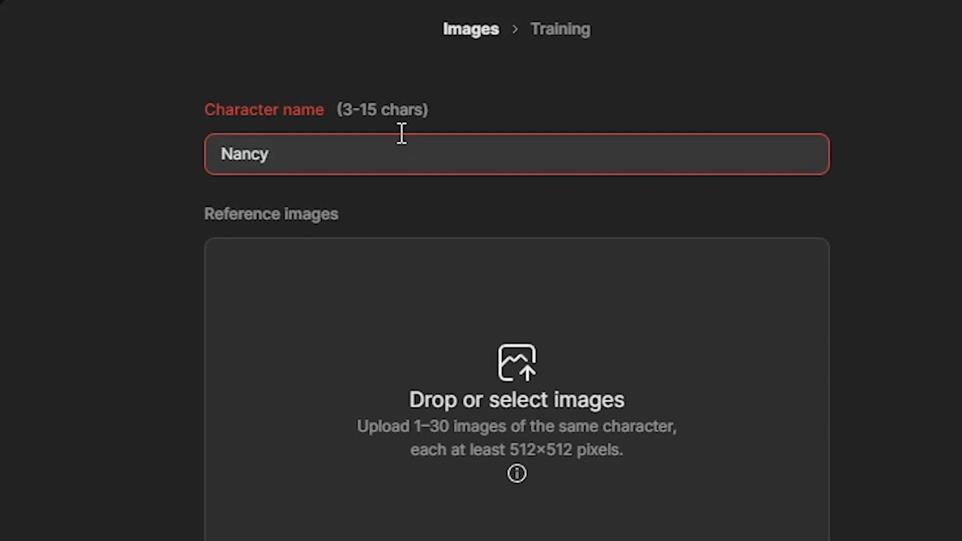
click(287, 77)
Upload all six cropped portraits as reference images and start training.
scroll(316, 276, down, 2)
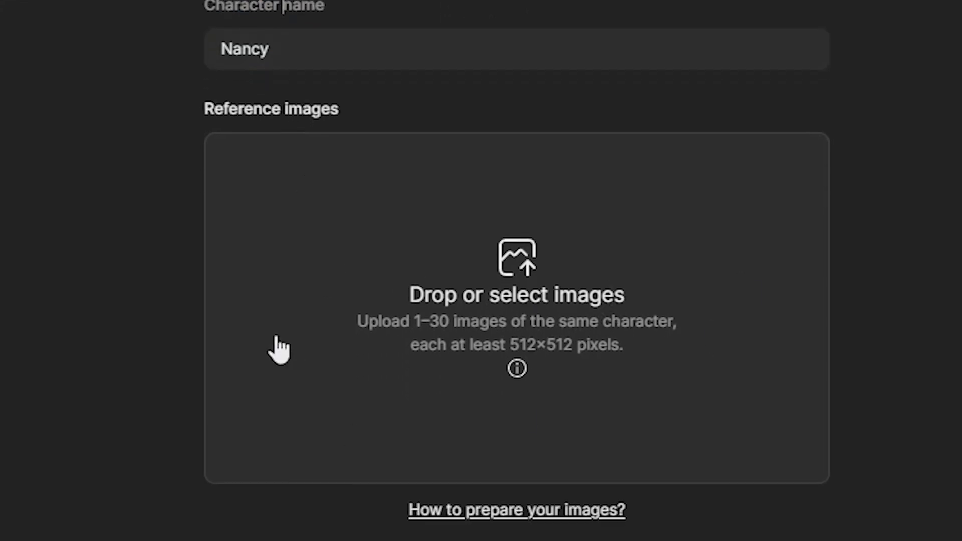
drag(521, 320, 520, 339)
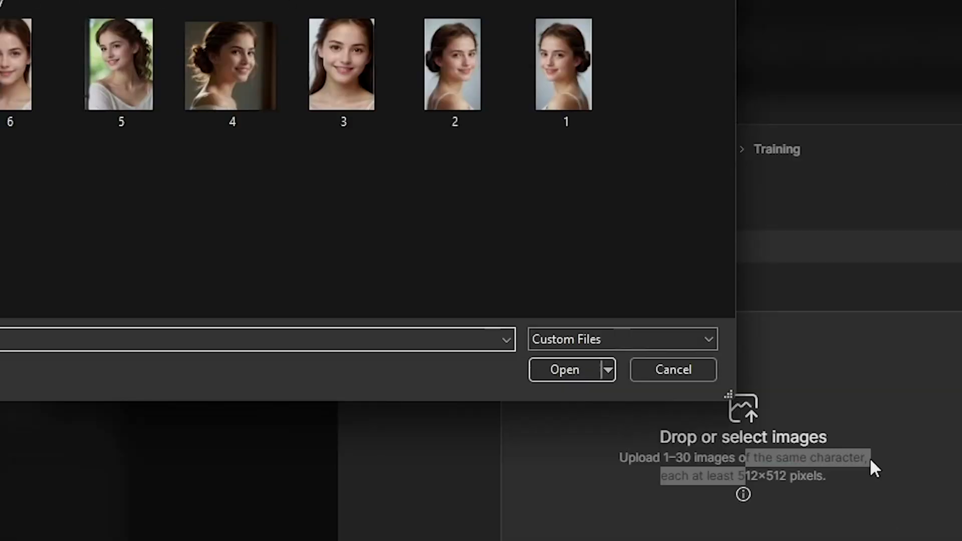
drag(655, 151, 1, 15)
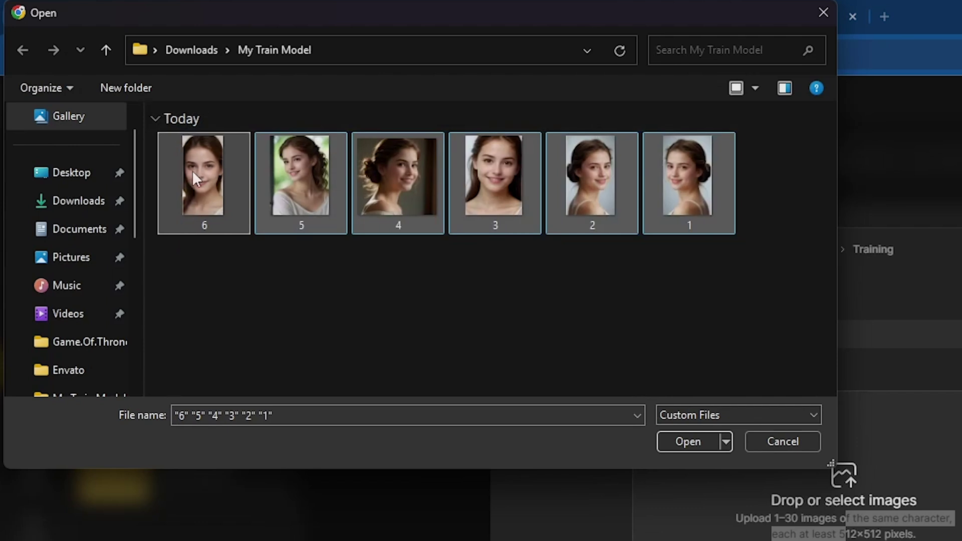
double_click(201, 177)
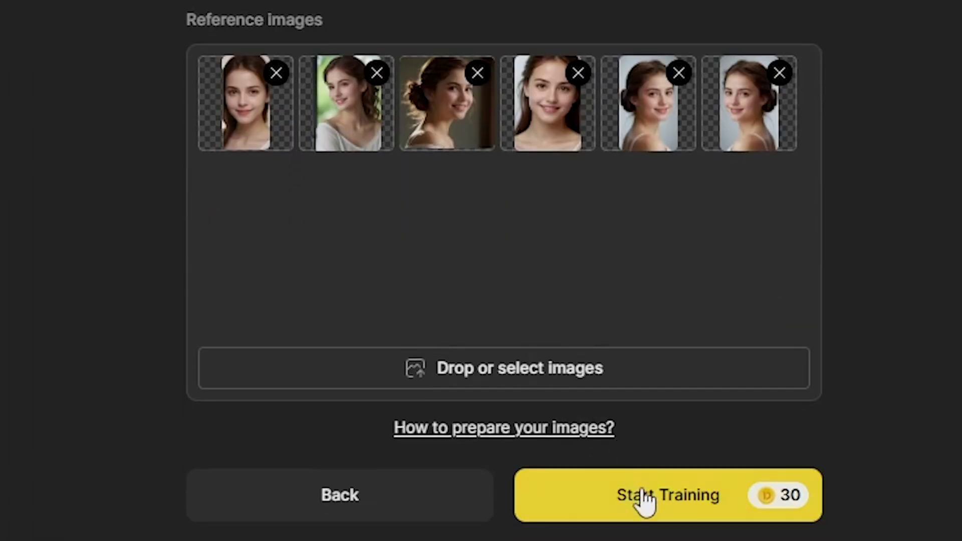
click(645, 498)
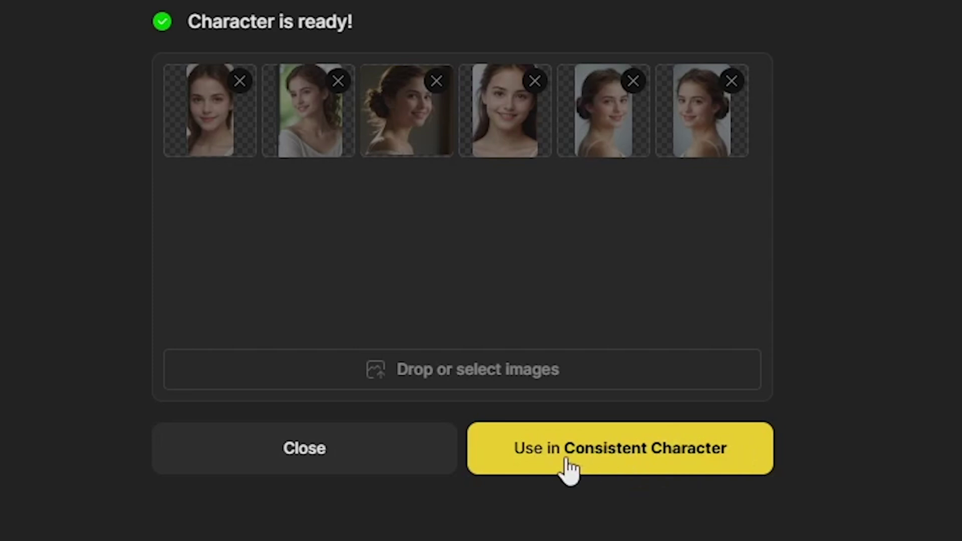
Send the trained Nancy character into Consistent Character generation.
click(599, 469)
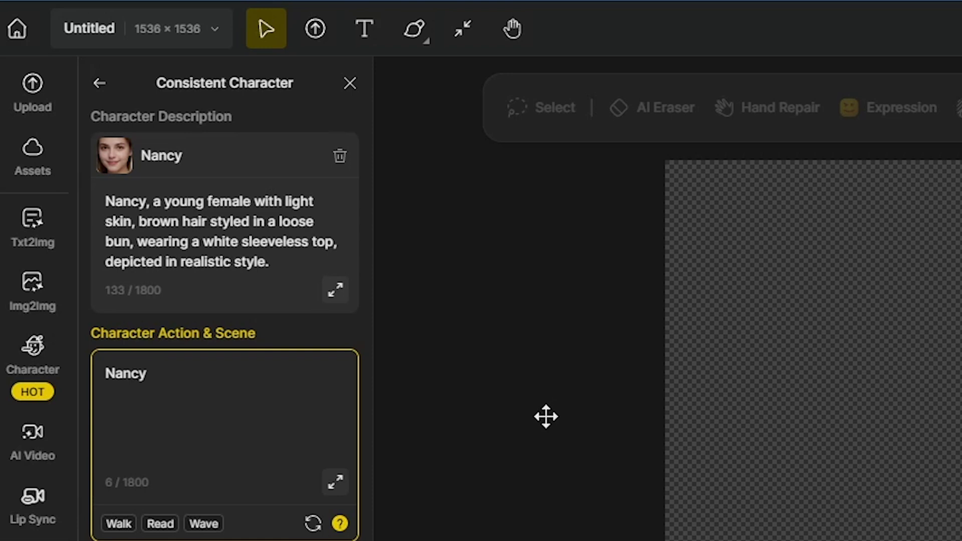
Review Nancy's character description, then refresh the suggested action and scene chips.
drag(53, 134, 84, 137)
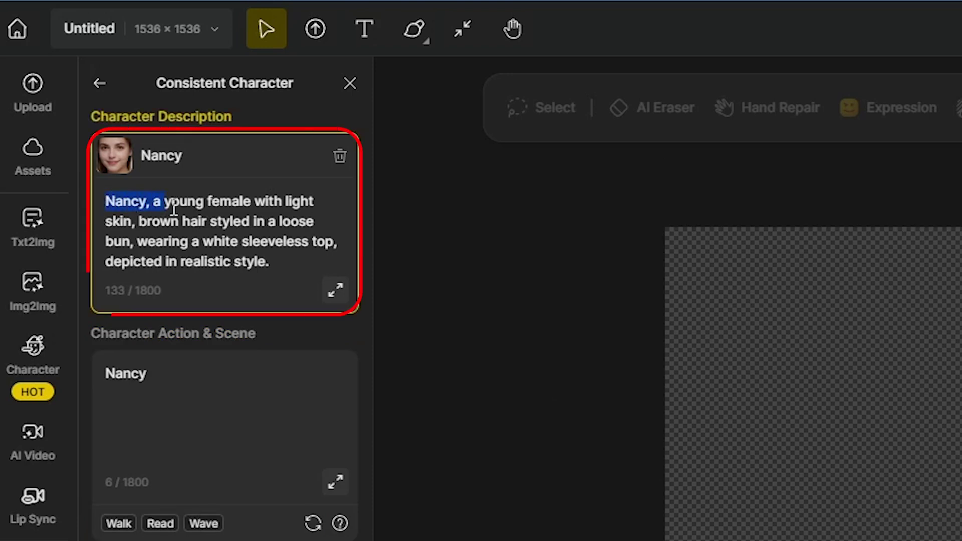
drag(242, 233, 278, 255)
click(245, 406)
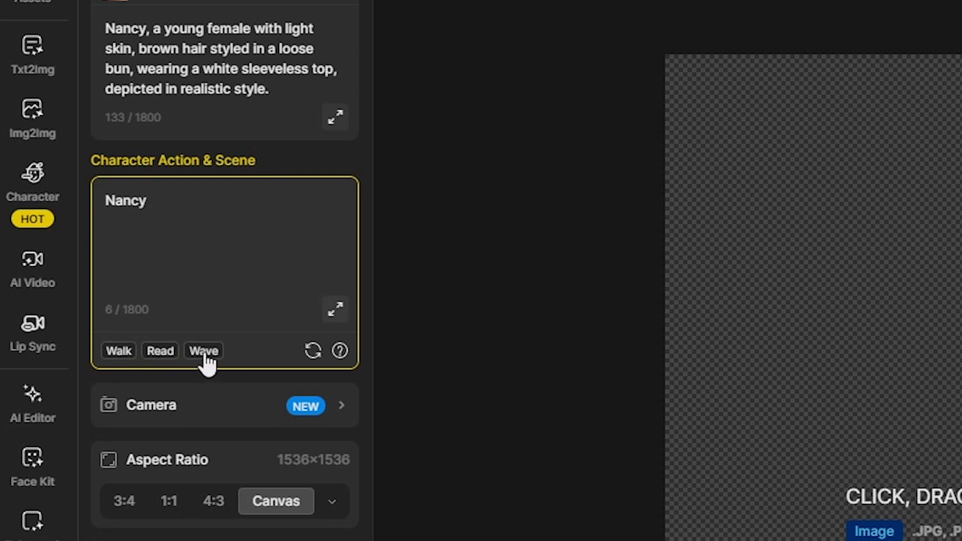
click(313, 351)
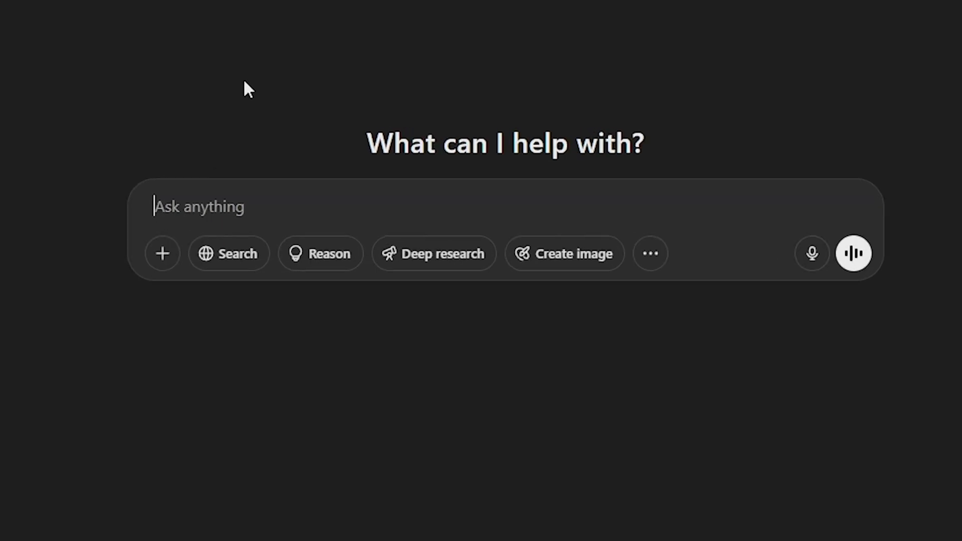
Ask ChatGPT for prompts of a girl in natural places with different outfits and poses.
text(Write some prompt for a girl in)
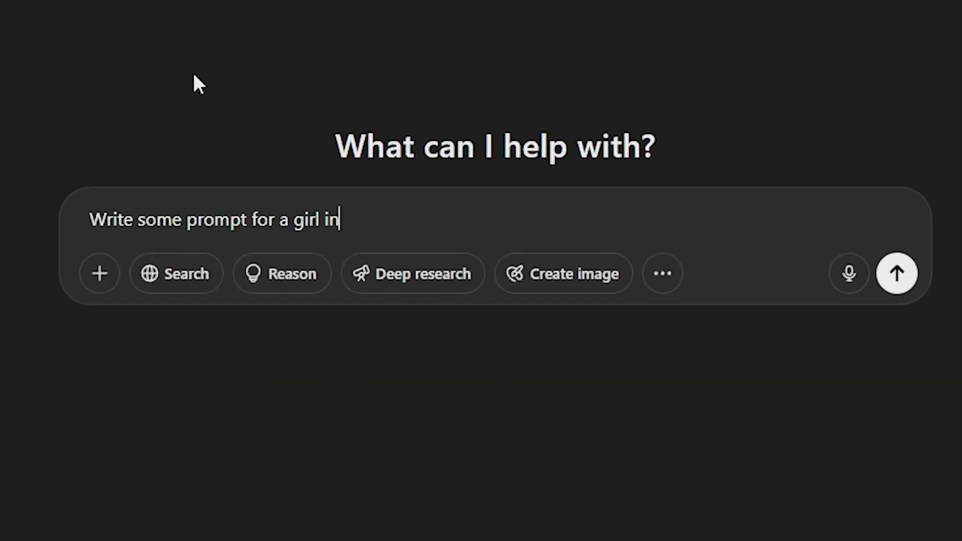
text( natural places , wearing)
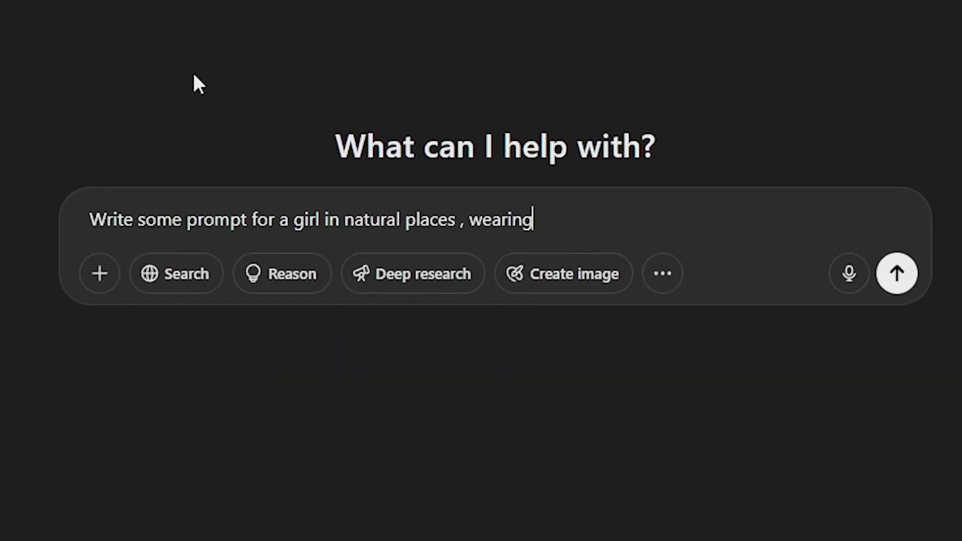
text( different outfits , and posing)
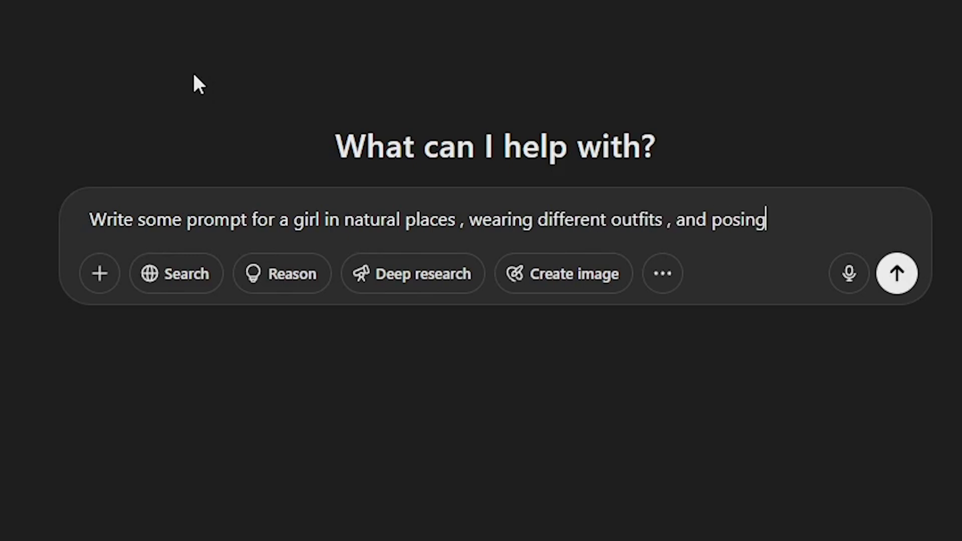
text( differentl)
text(y)
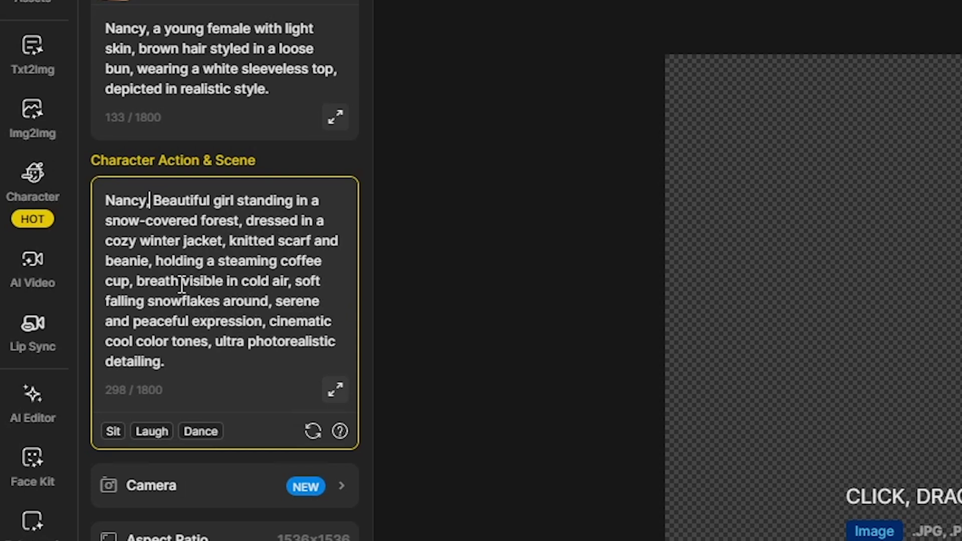
Bring up the Camera settings below the snowy-forest scene prompt.
scroll(148, 205, down, 5)
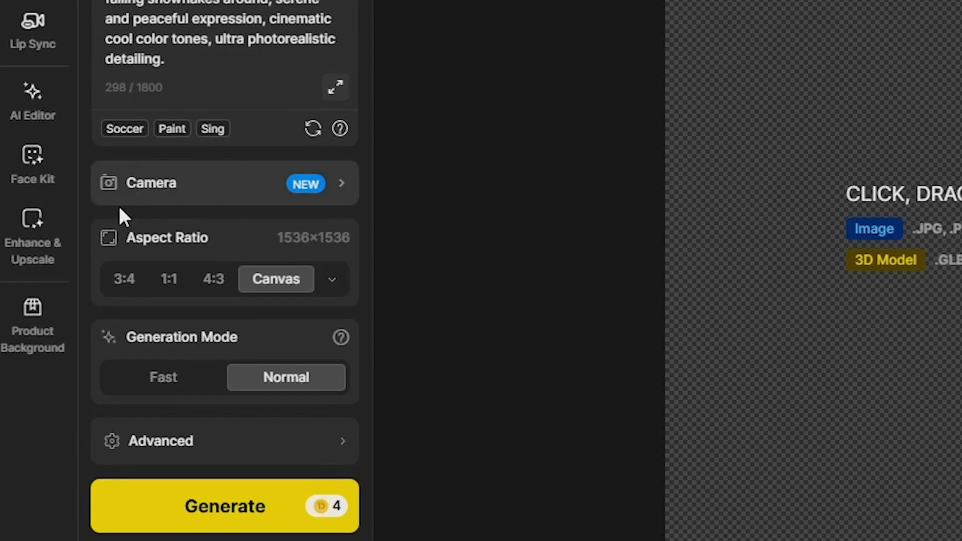
click(233, 195)
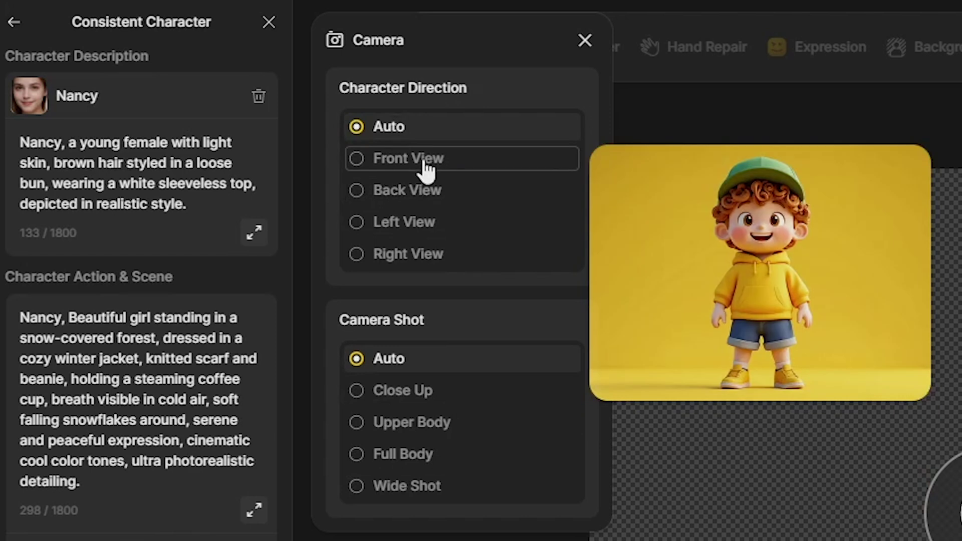
Set the character camera to Front View with an Upper Body shot.
click(356, 159)
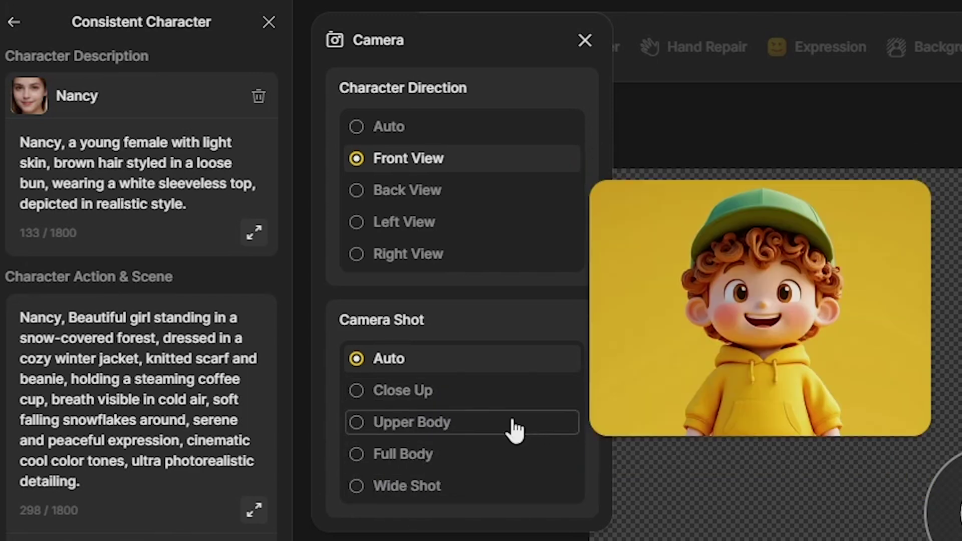
click(495, 430)
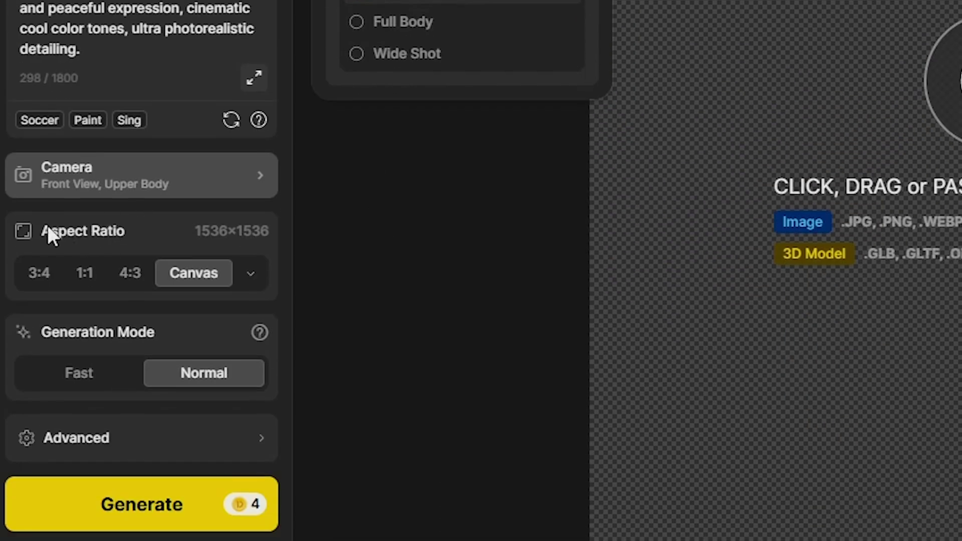
click(48, 231)
Generate Nancy's snowy-forest image at 9:16 (864×1536) in Fast mode.
click(532, 363)
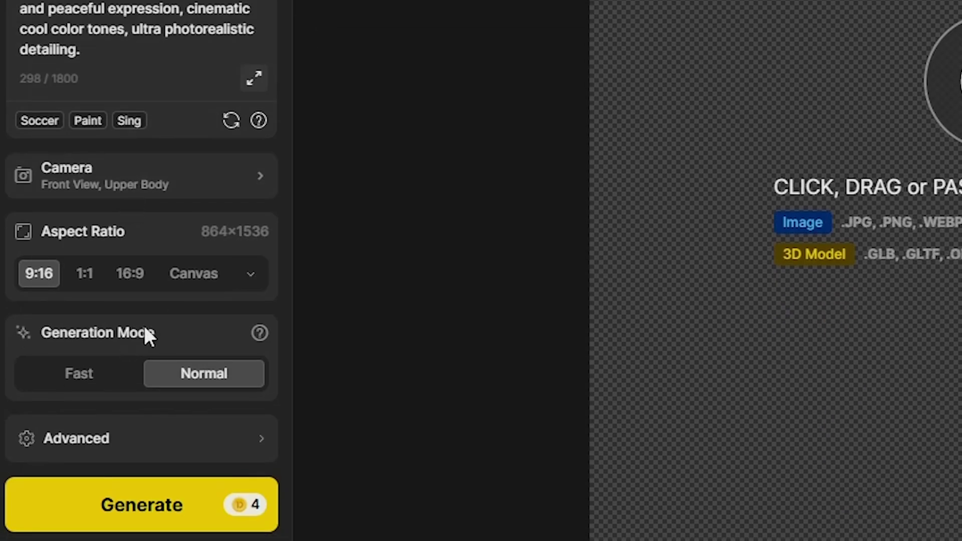
click(80, 376)
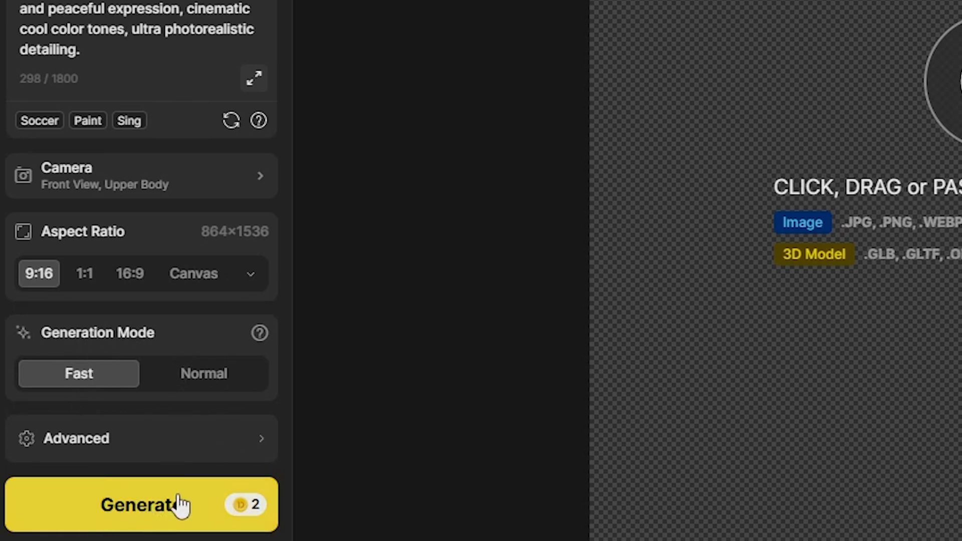
click(160, 505)
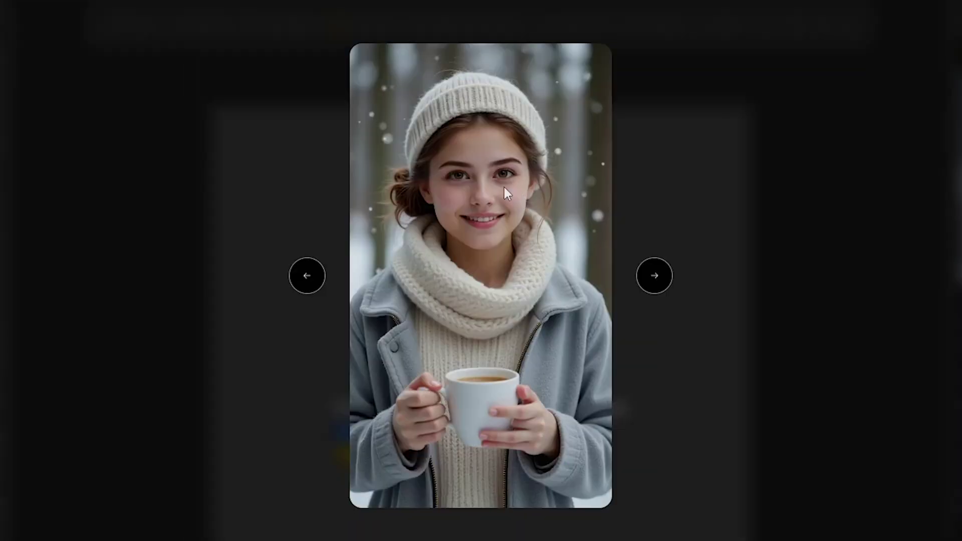
Browse the generated results, moving between the three- and four-portrait images.
click(642, 271)
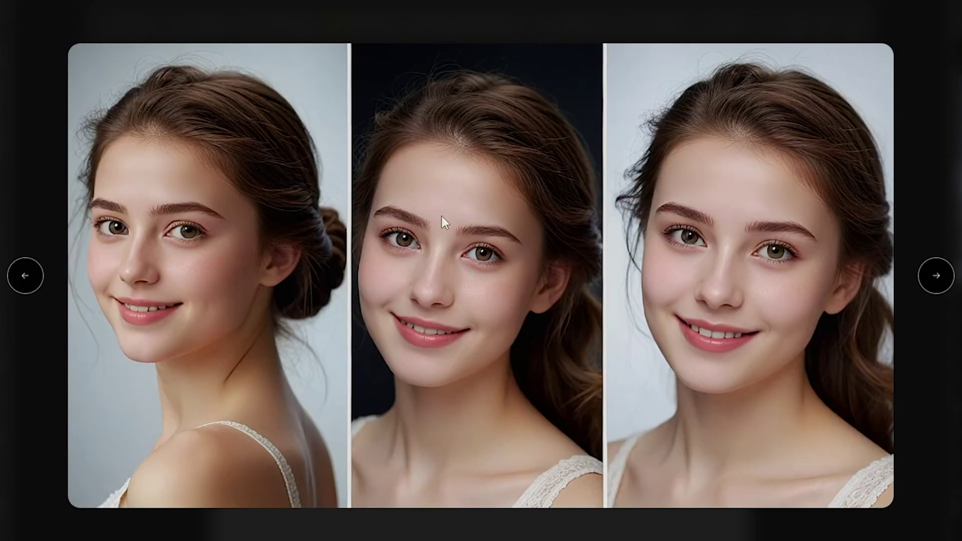
click(936, 278)
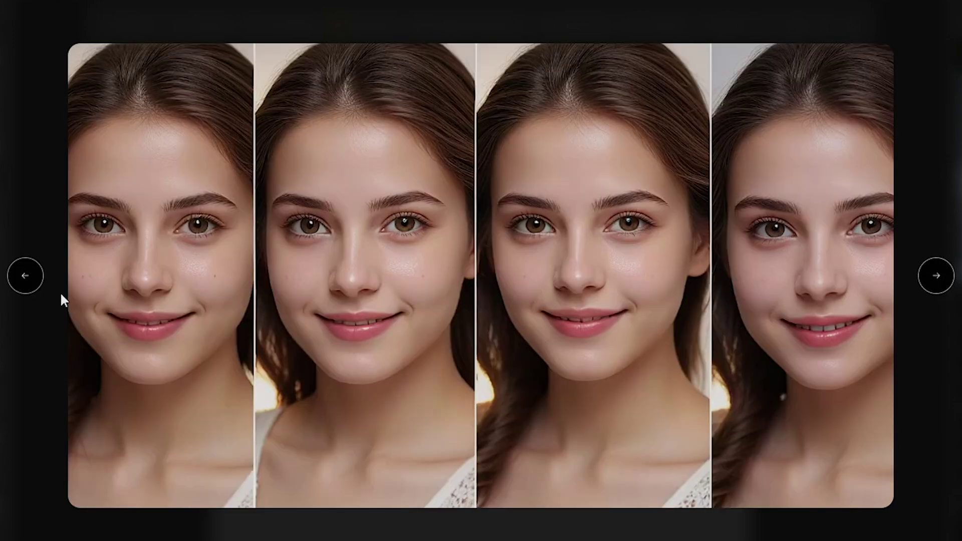
click(25, 280)
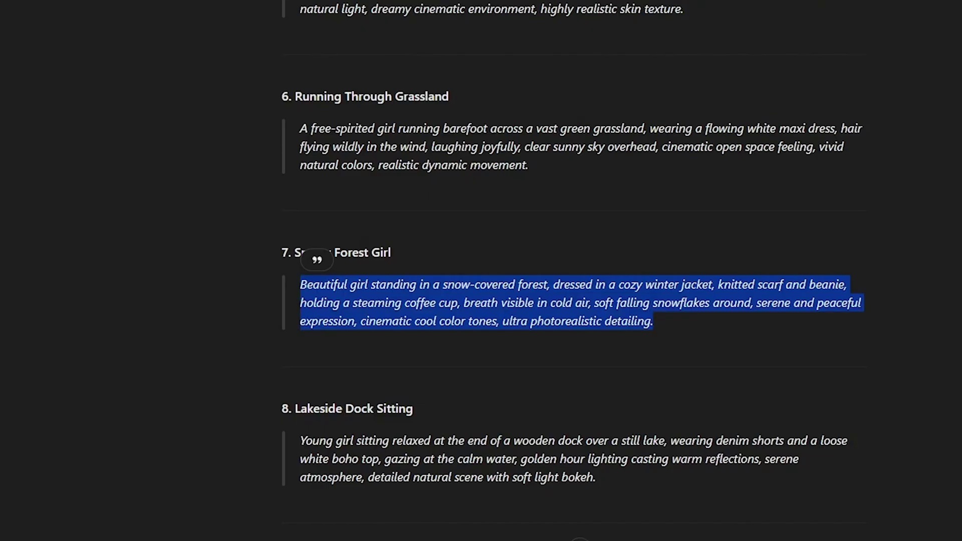
Replace the Action & Scene text with the wildflower-meadow sundress prompt after 'Nancy,'.
click(529, 436)
scroll(711, 372, up, 15)
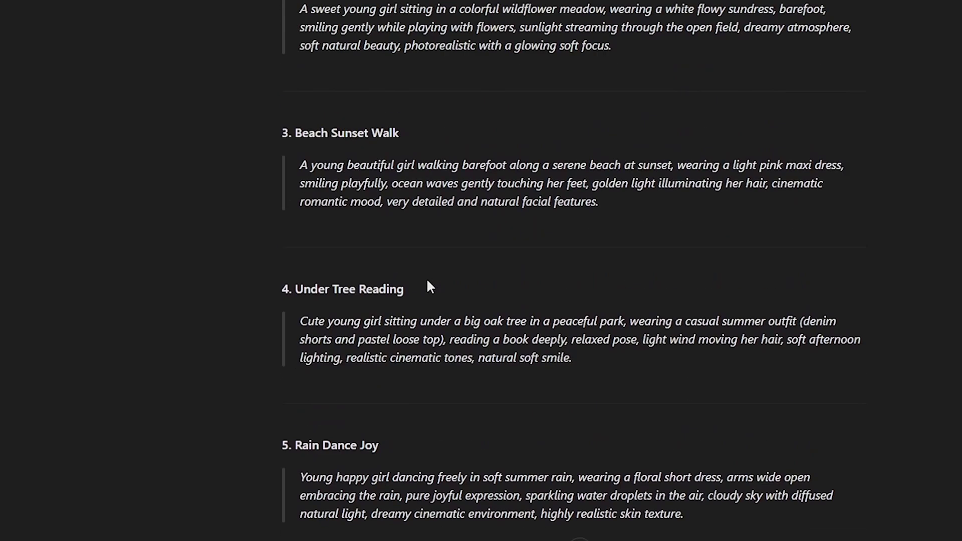
drag(299, 265, 614, 306)
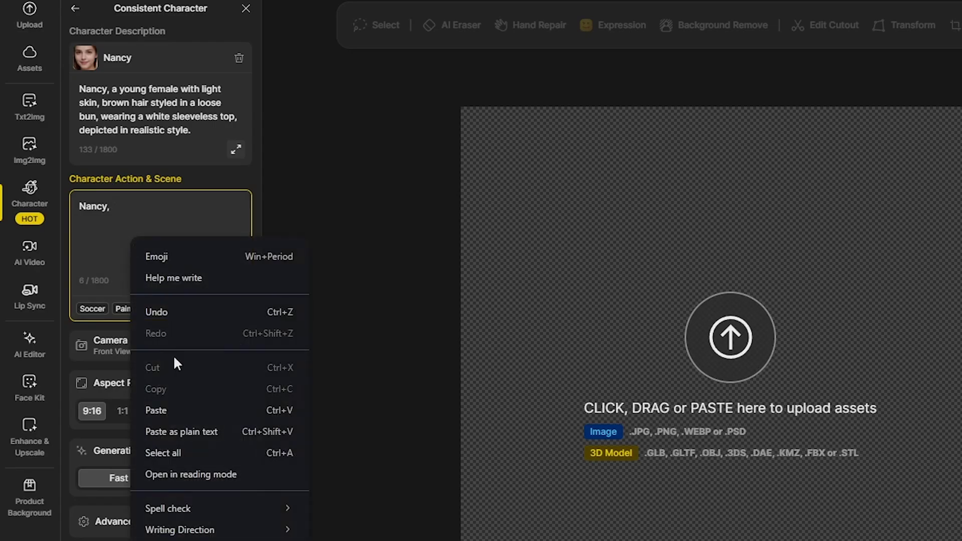
click(150, 406)
Generate Nancy in the wildflower-meadow sundress scene.
click(110, 206)
scroll(160, 301, down, 3)
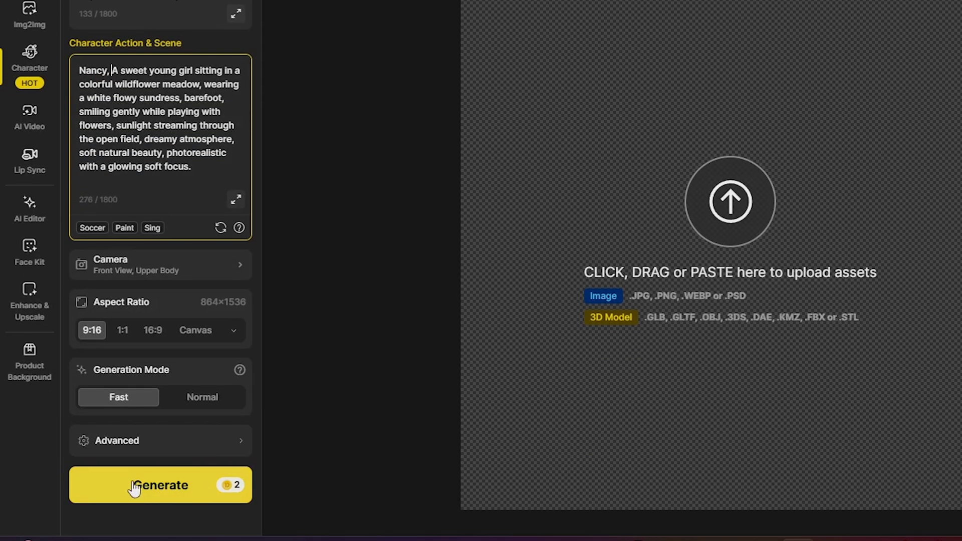
click(135, 486)
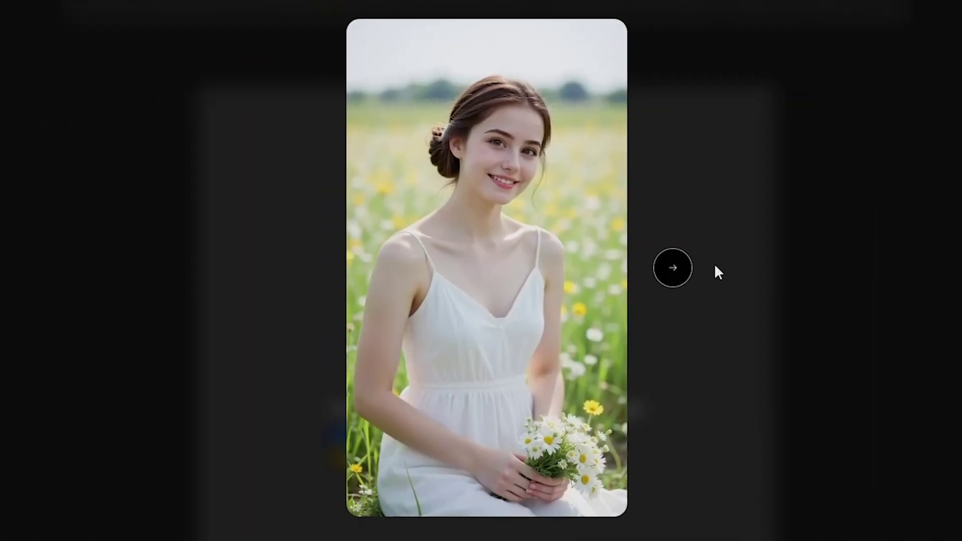
Flip back and forth through the generated meadow and rain portraits.
click(673, 270)
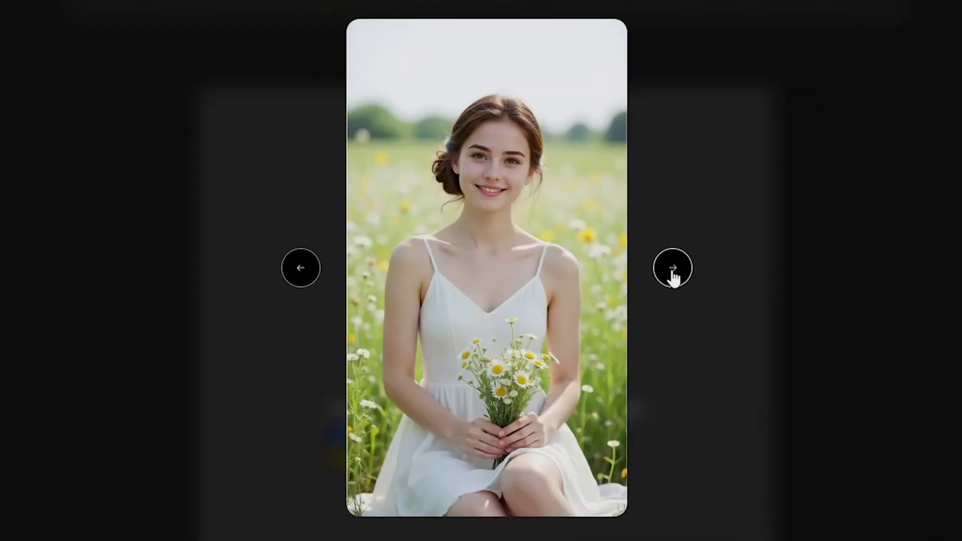
key(Left)
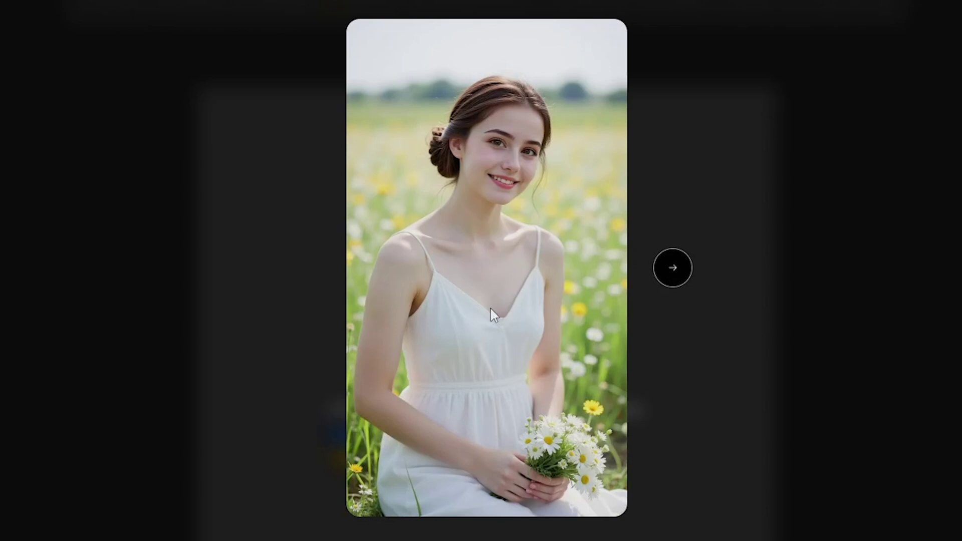
key(Right)
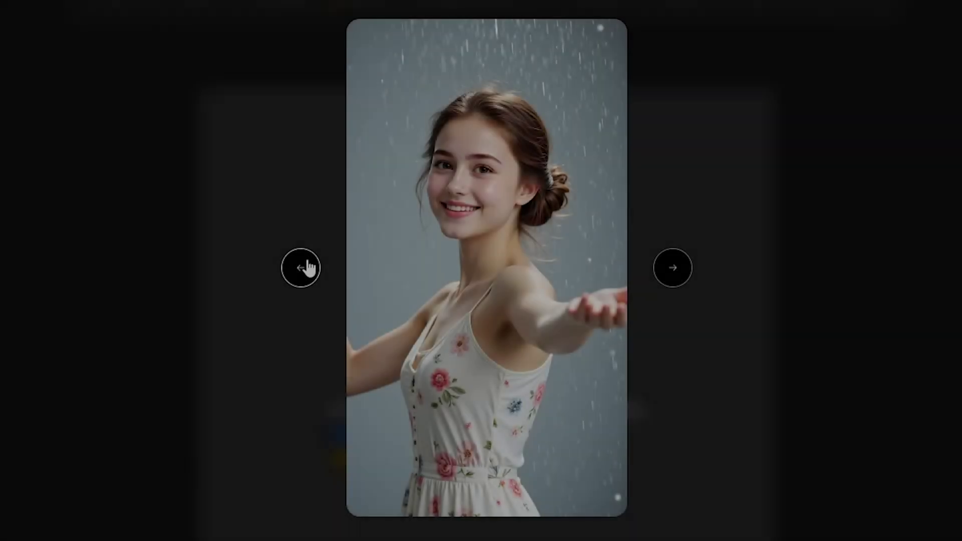
click(301, 271)
click(304, 273)
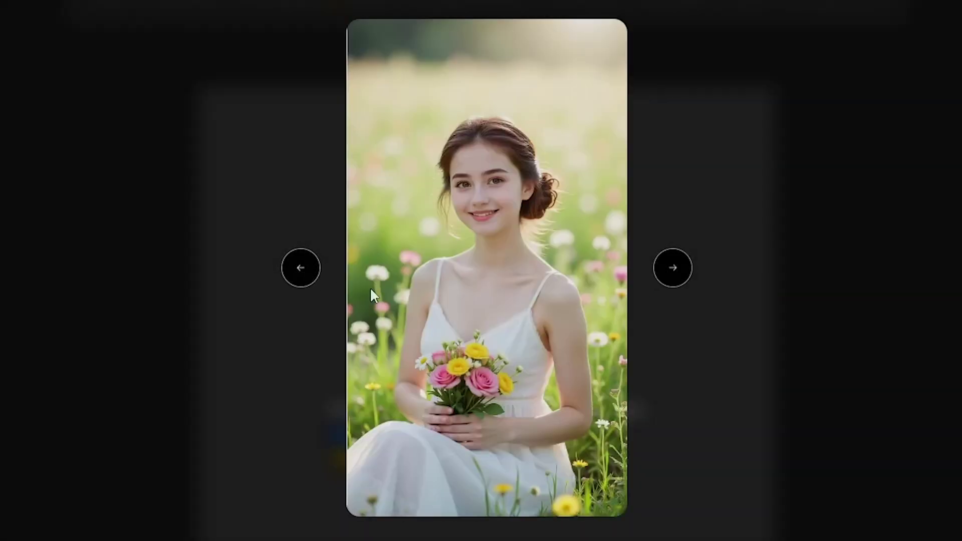
click(316, 280)
click(687, 274)
click(688, 274)
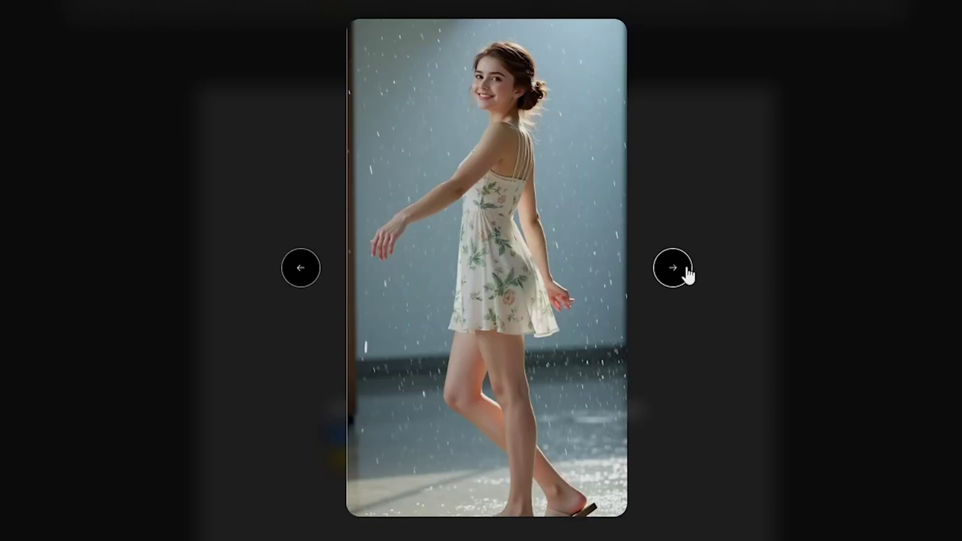
click(687, 275)
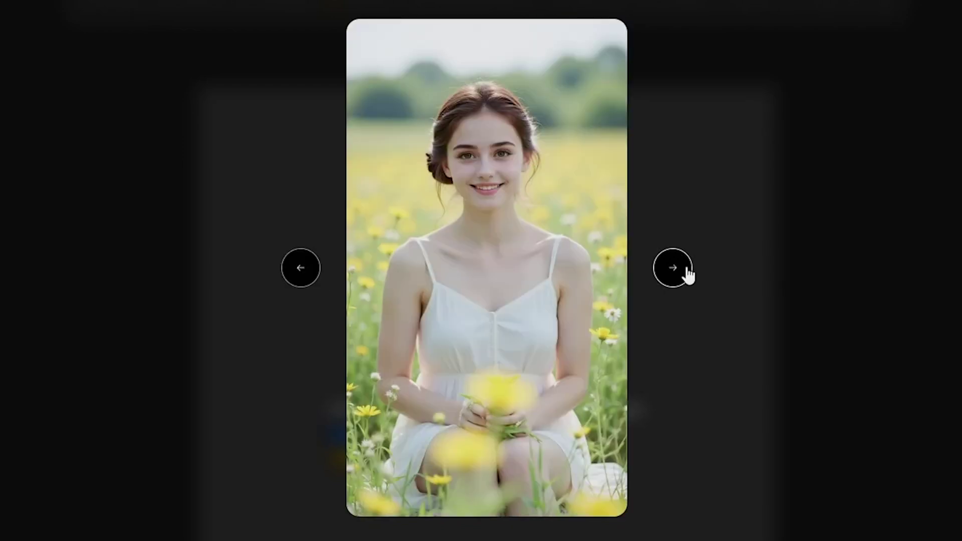
click(688, 274)
click(687, 274)
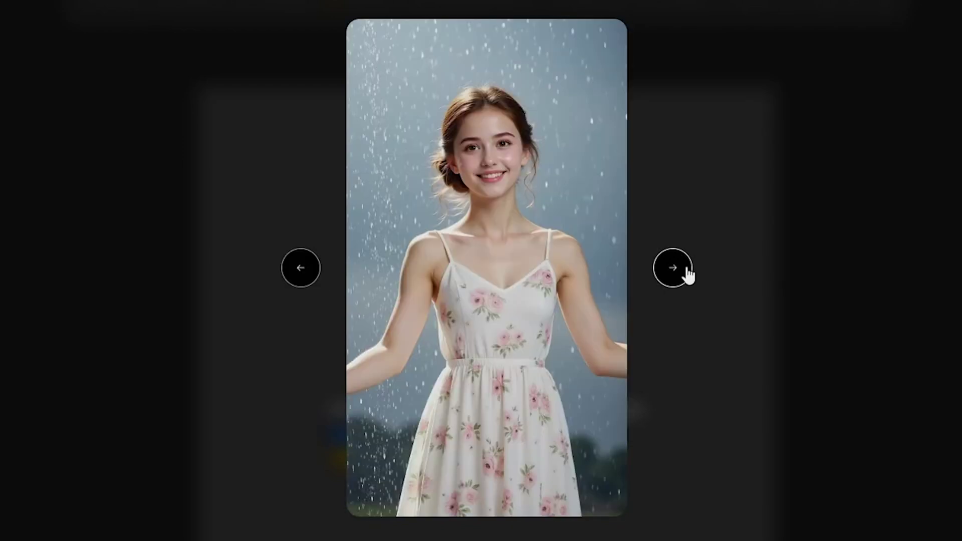
click(688, 275)
click(688, 274)
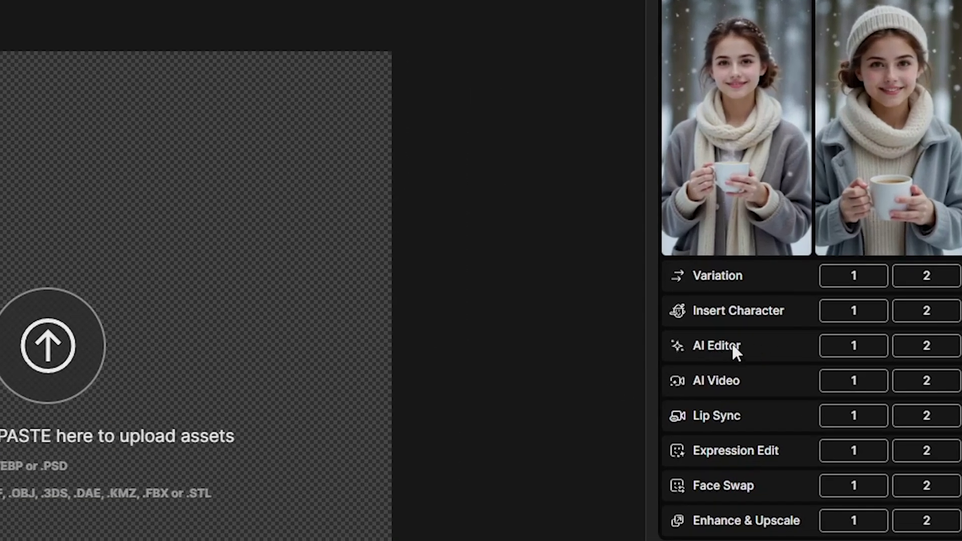
Remove the background from the first winter coffee-cup image and nudge it slightly up.
click(851, 347)
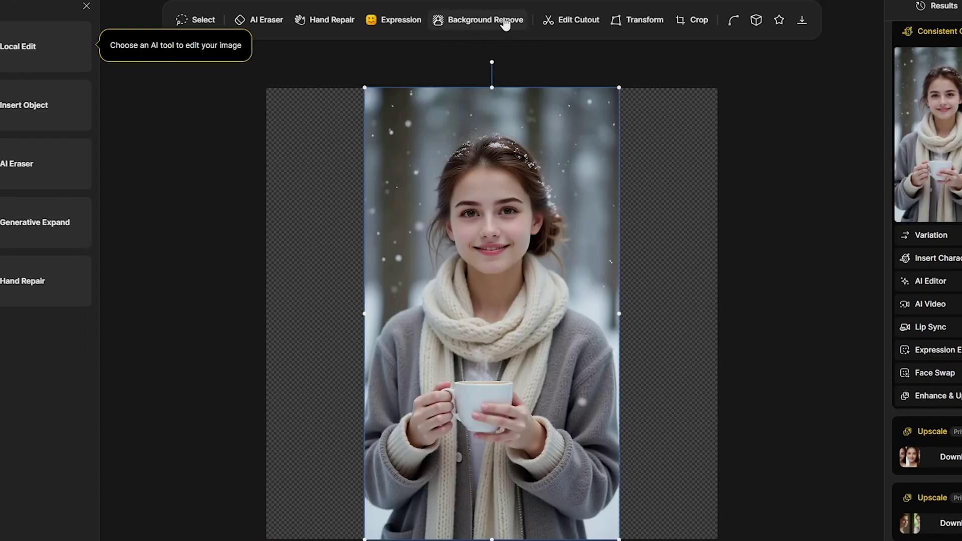
click(493, 22)
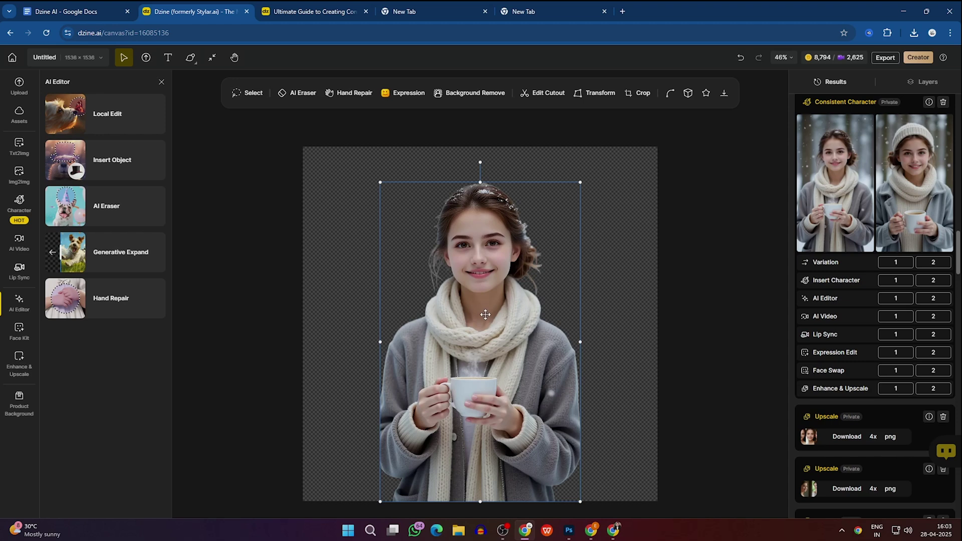
drag(486, 314, 488, 310)
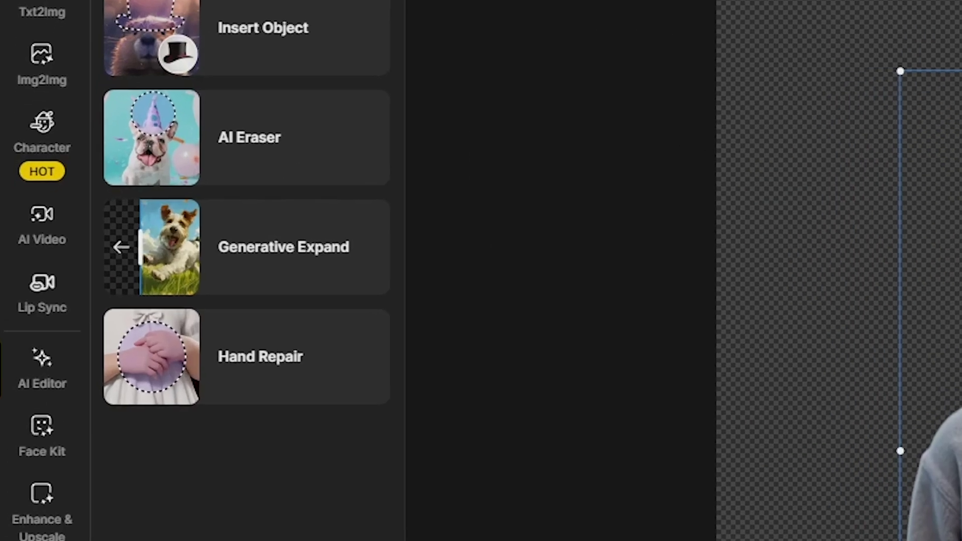
click(23, 248)
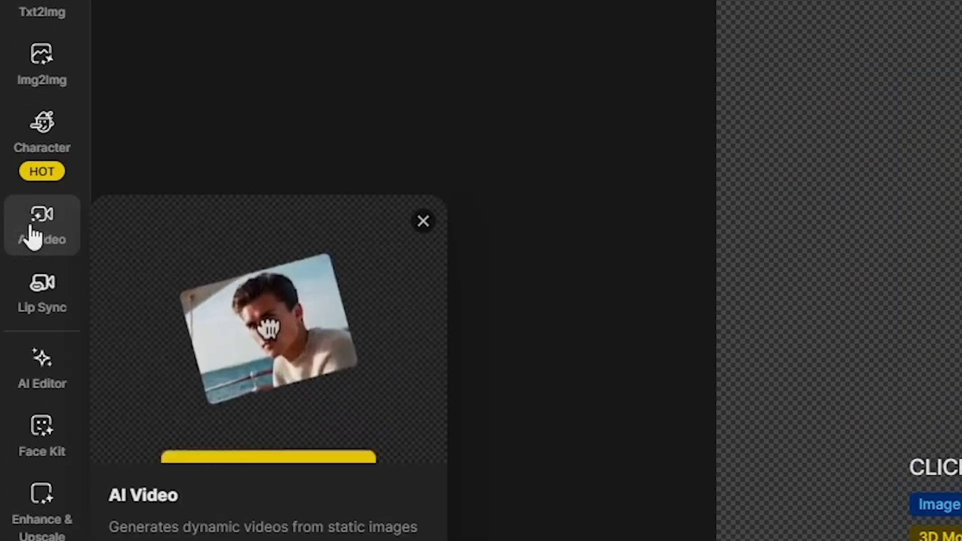
Choose the Kling 1.6 Pro video model and pick the winter coffee-cup image as start frame.
click(50, 240)
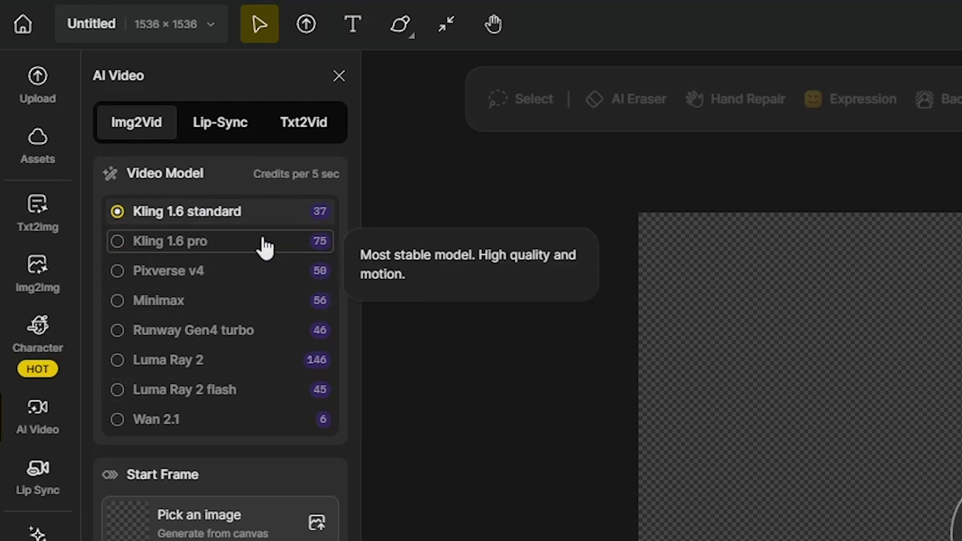
click(200, 252)
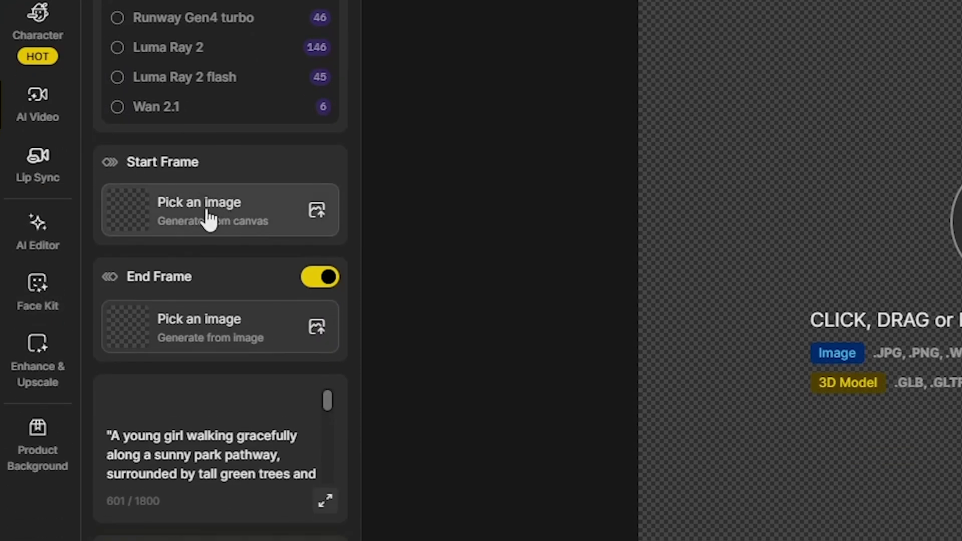
click(173, 238)
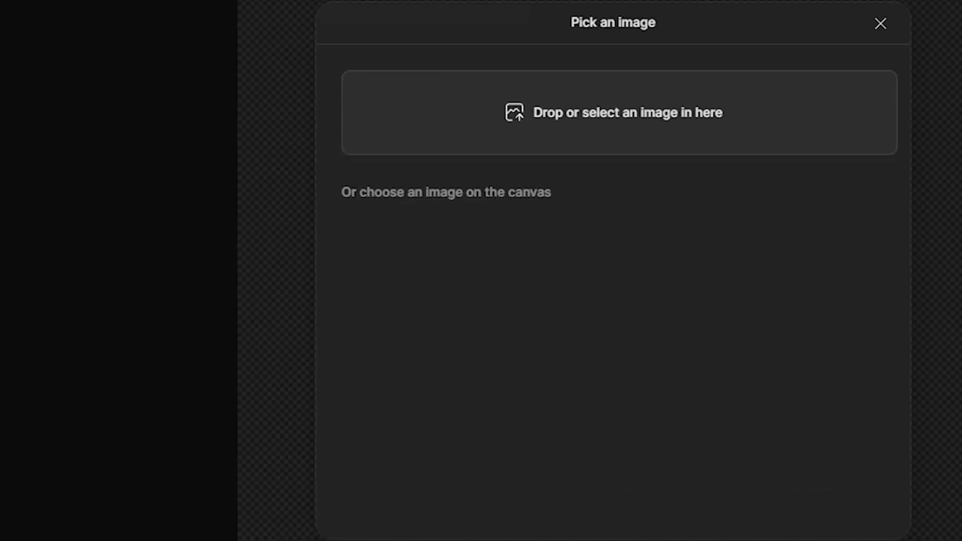
click(351, 157)
right_click(187, 138)
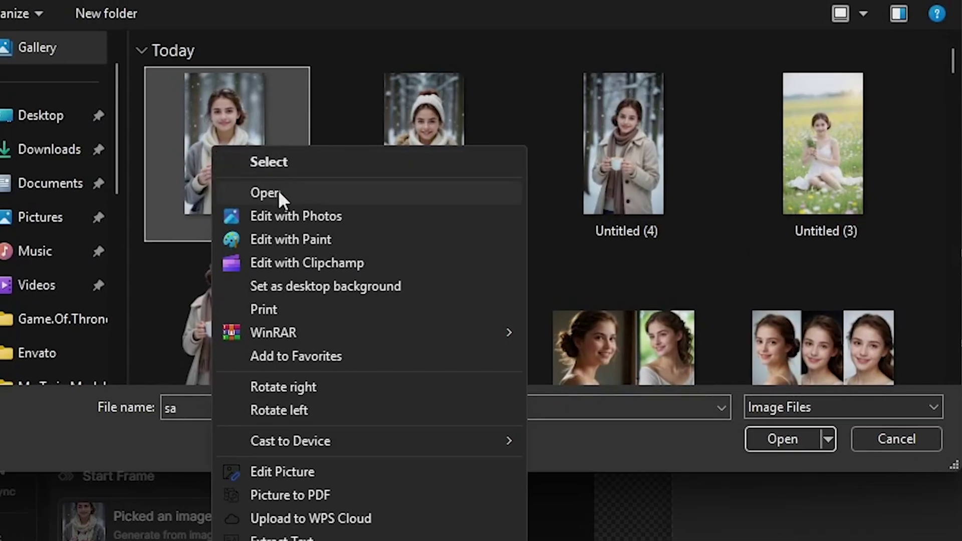
click(280, 191)
scroll(458, 253, up, 5)
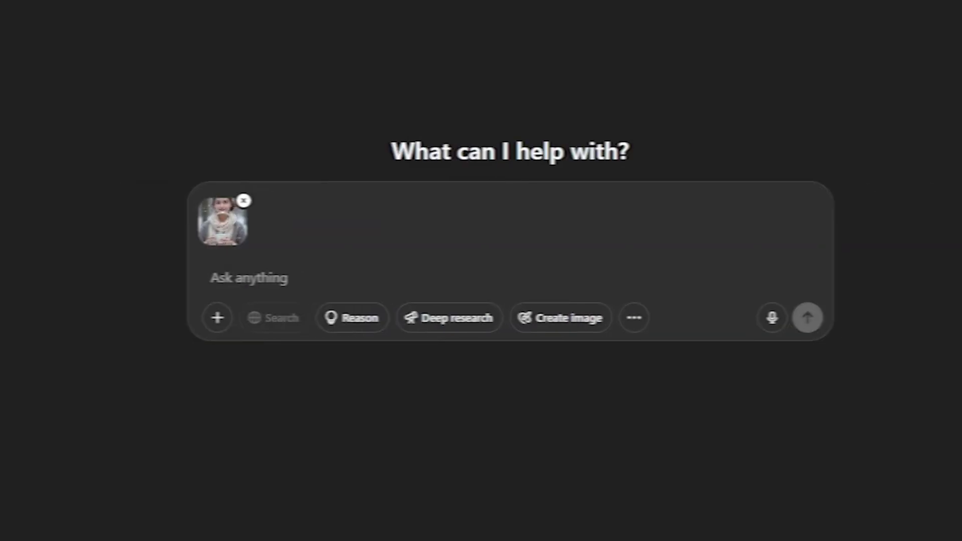
Get a cinematic winter image-to-video prompt from ChatGPT for the attached image and select it.
text(Turn this image into a video. Write a perfect video scene based on this image)
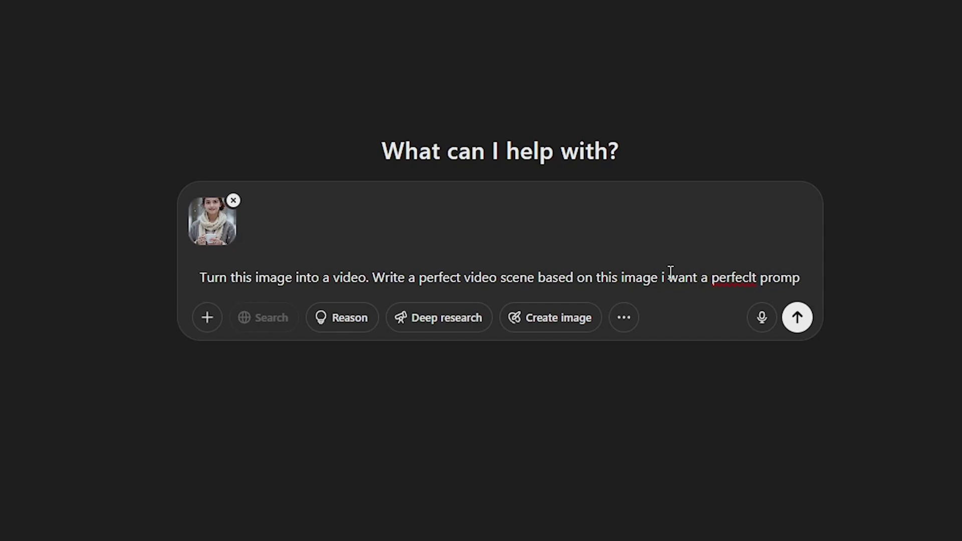
text(t)
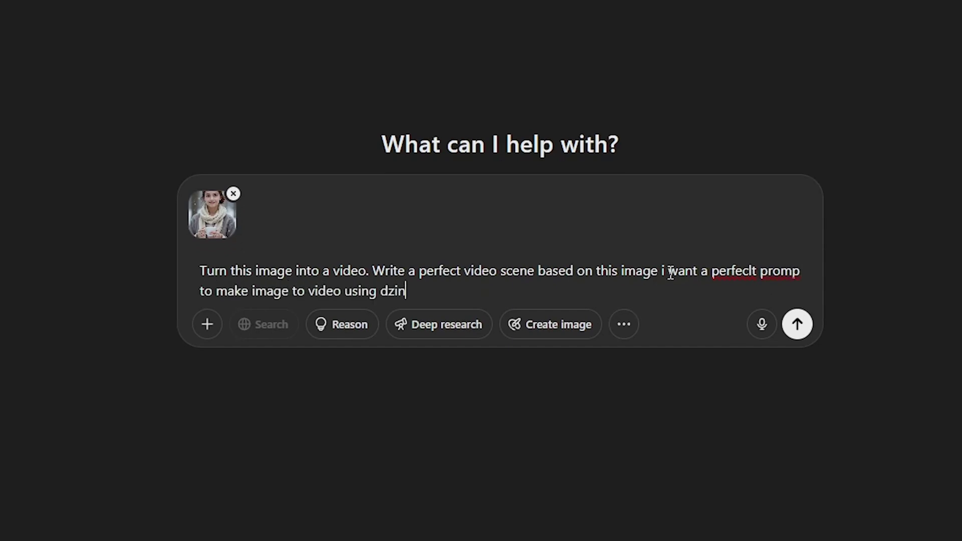
key(ctrl+a)
click(797, 324)
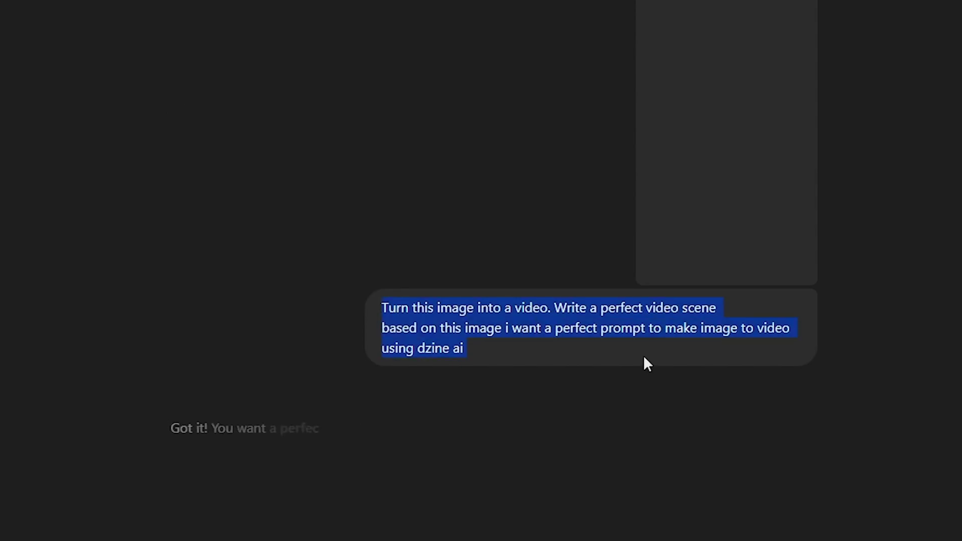
scroll(705, 86, down, 8)
drag(193, 157, 271, 300)
right_click(286, 200)
Paste the copied winter-scene prompt into the video description box.
click(313, 221)
right_click(189, 419)
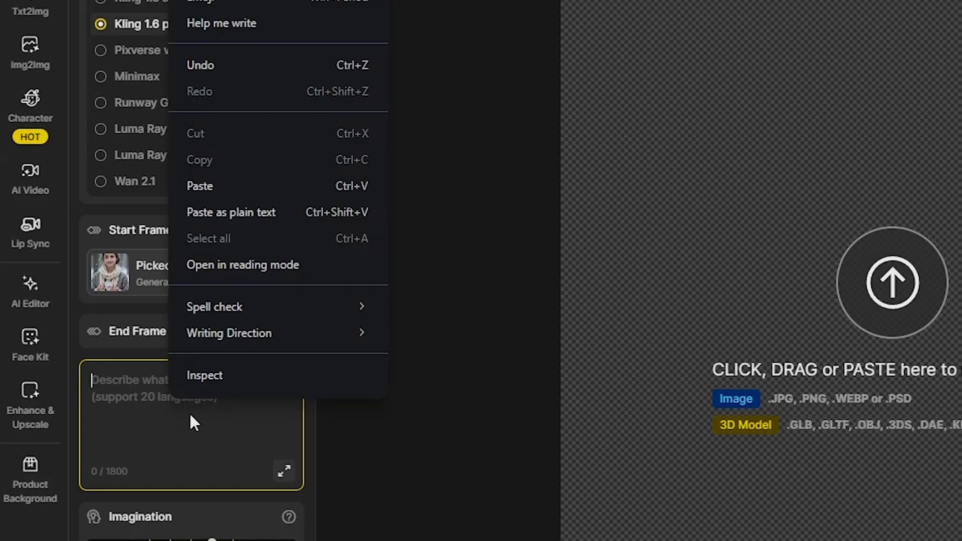
click(200, 185)
scroll(161, 431, up, 4)
scroll(243, 155, down, 9)
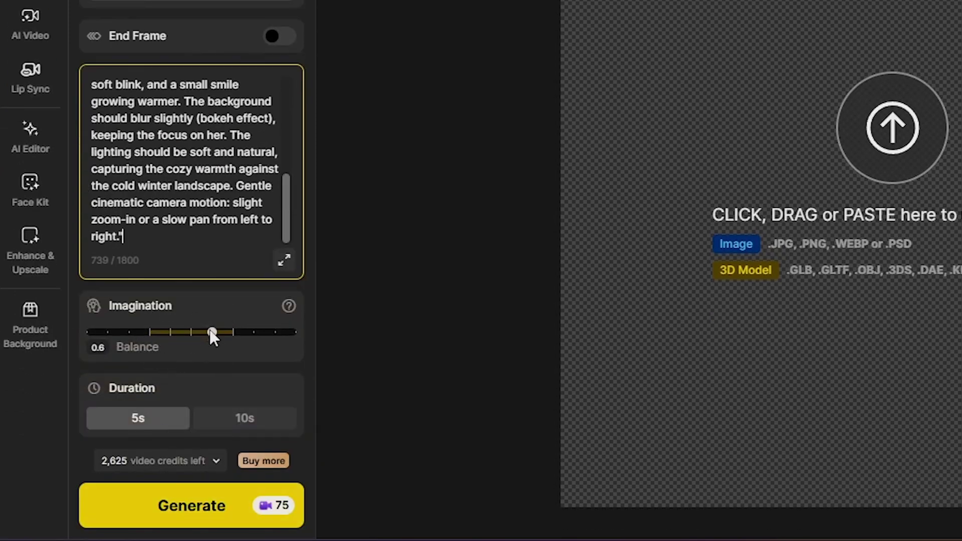
Keep the duration at 5 seconds and generate the image-to-video clip.
click(200, 422)
click(142, 428)
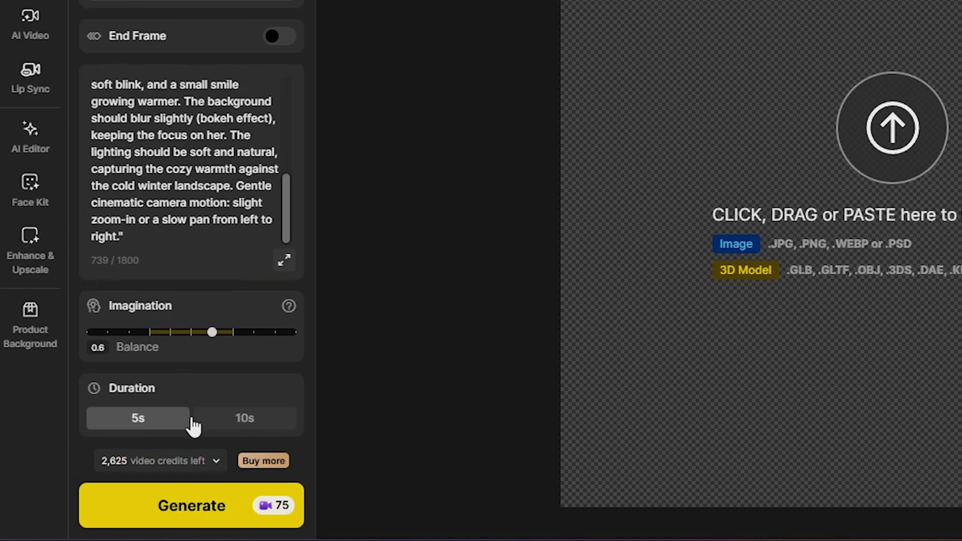
click(210, 506)
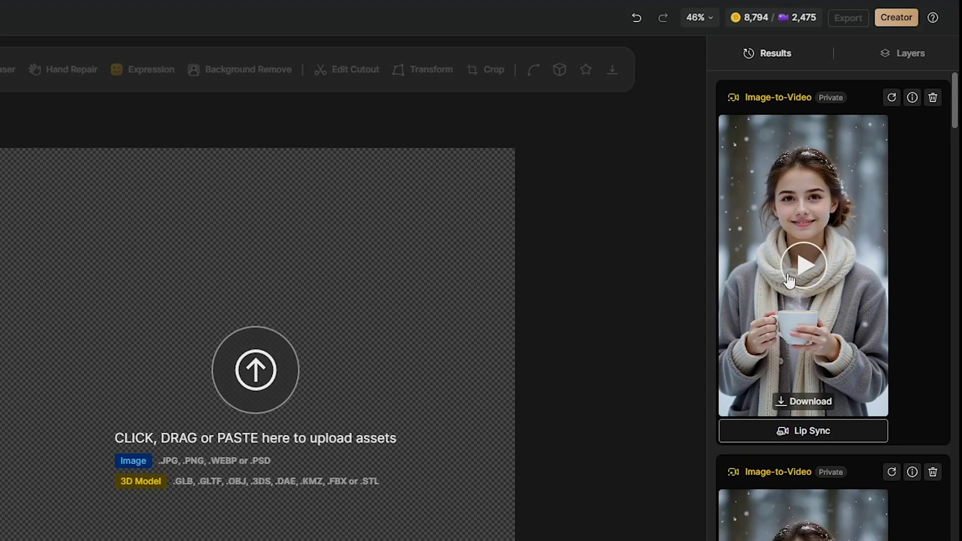
Play the finished snowy-forest Image-to-Video result in the Results panel.
click(790, 281)
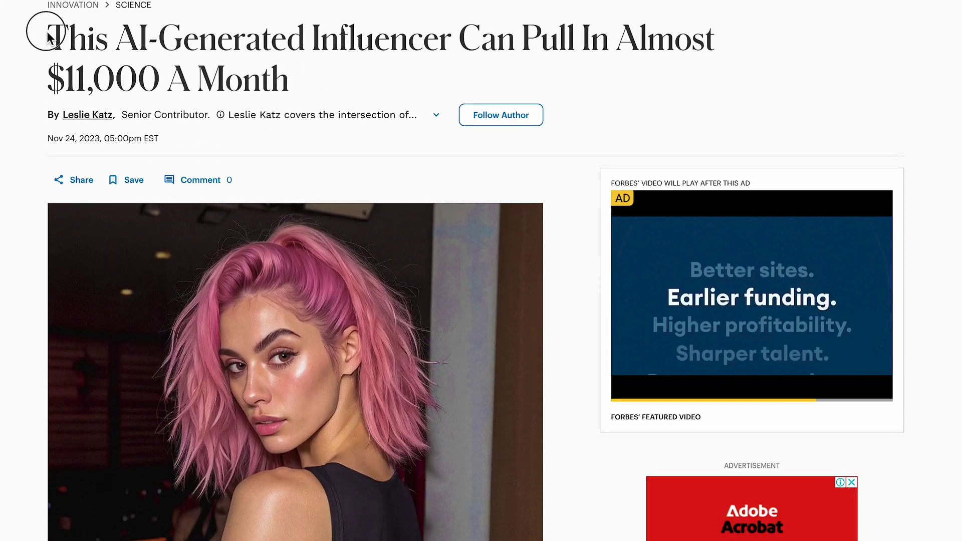
Select the headline 'This AI-Generated Influencer Can Pull In Almost $11,000 A Month'.
drag(22, 32, 429, 116)
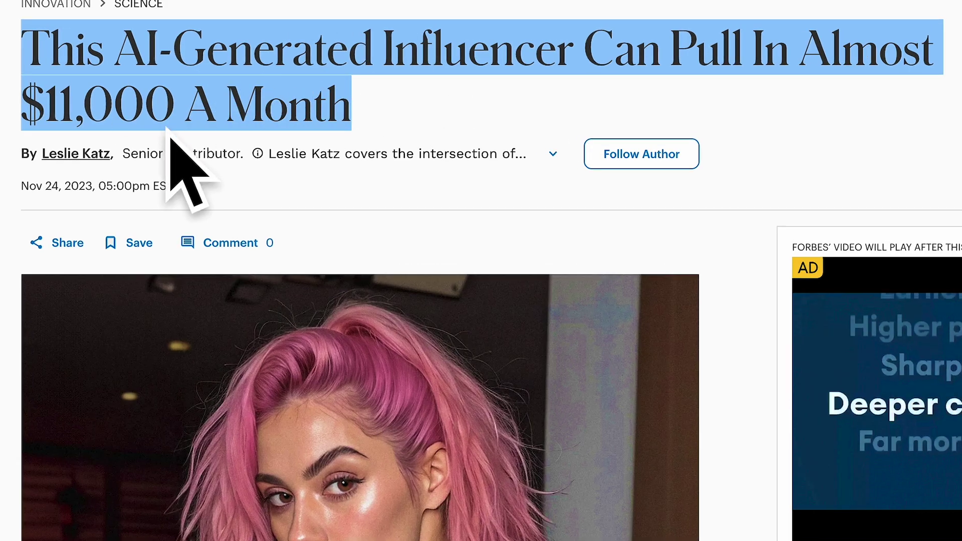